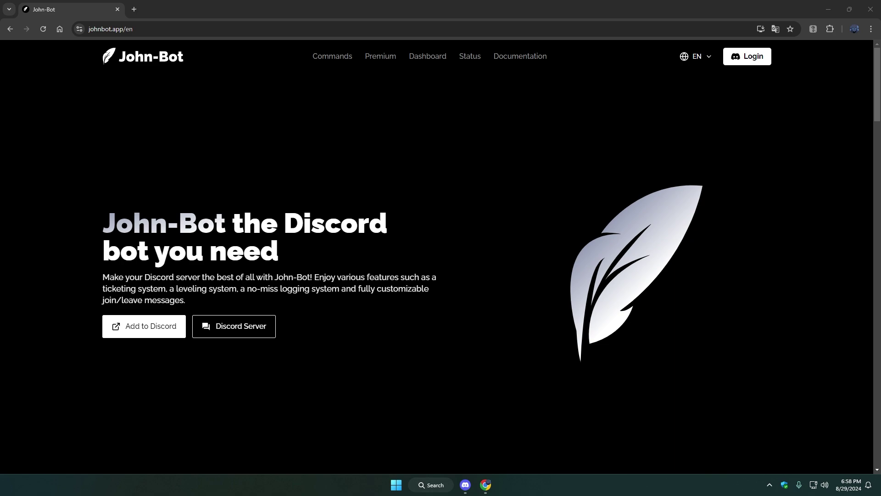
Step: Switch to Discord, run John-Bot's /dashboard command in the general channel and follow its link to the server's ticketing settings
click(656, 389)
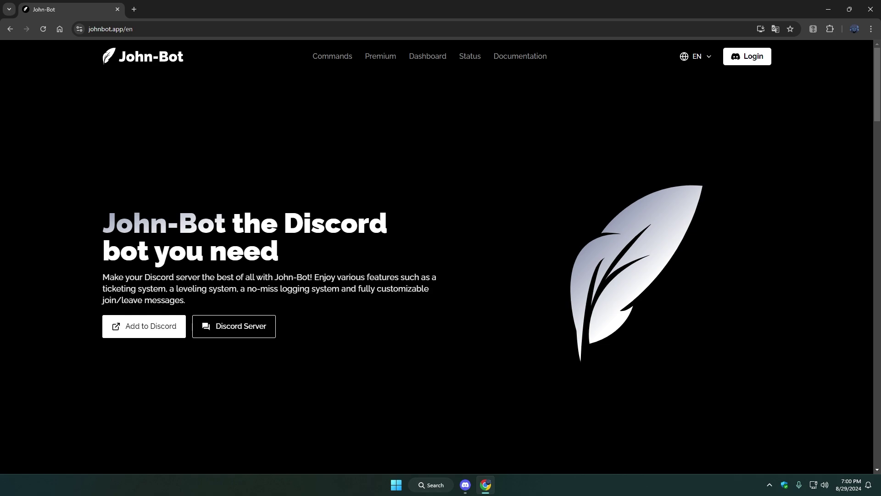
click(465, 485)
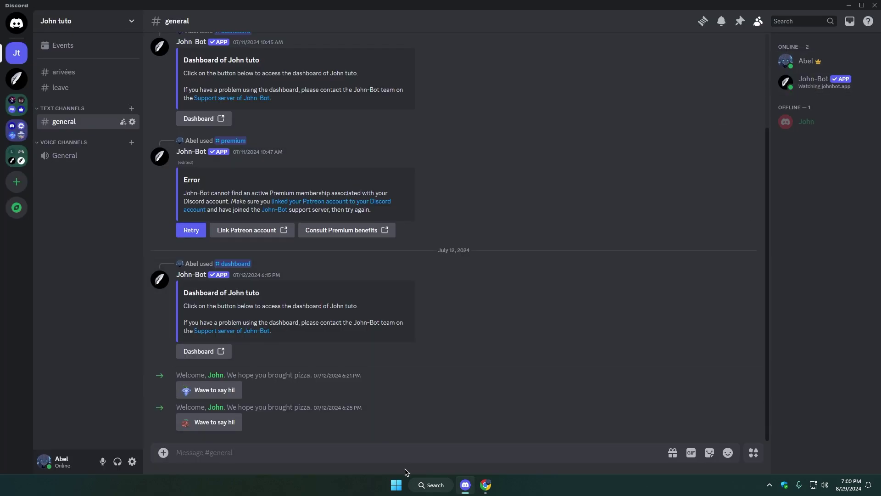
text(/d)
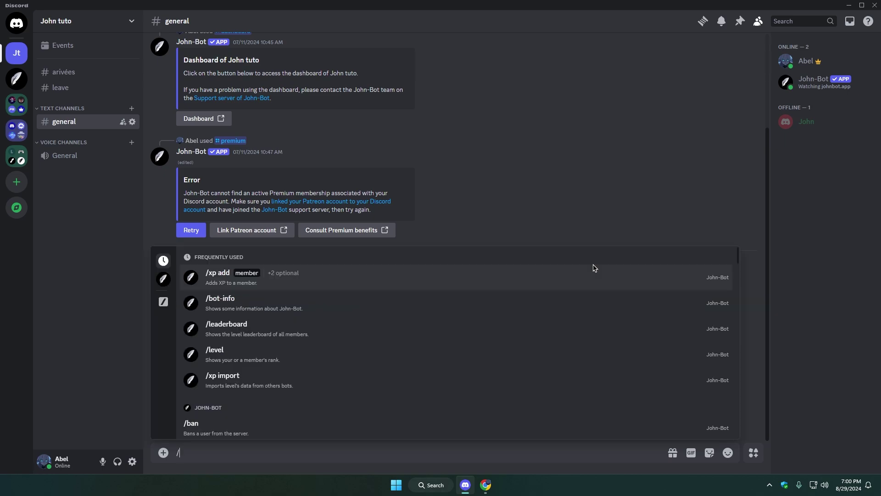
key(Return)
key(Return)
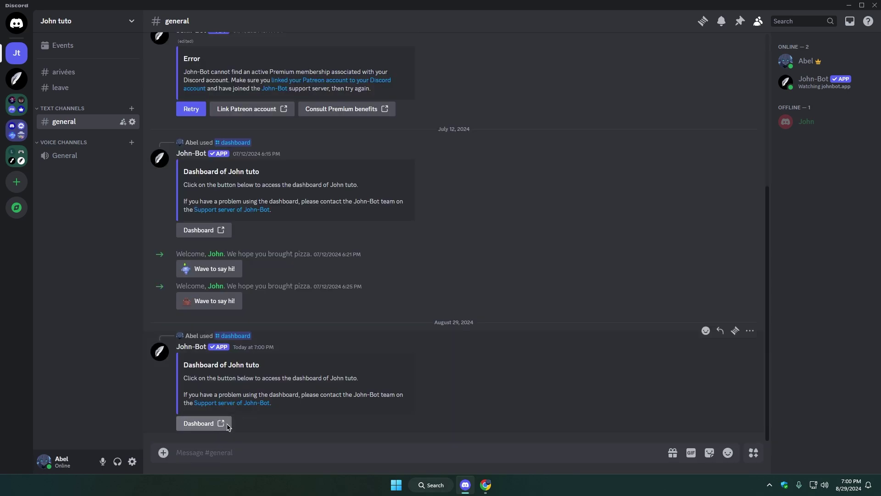
click(225, 423)
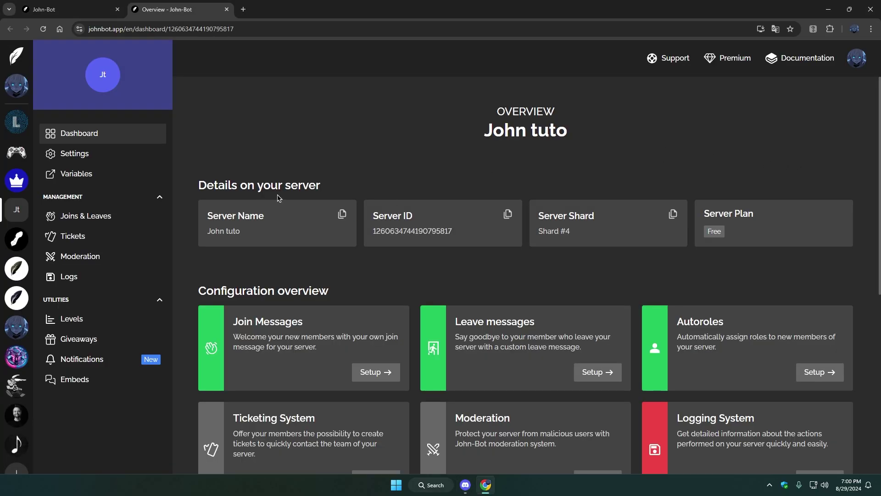
click(119, 238)
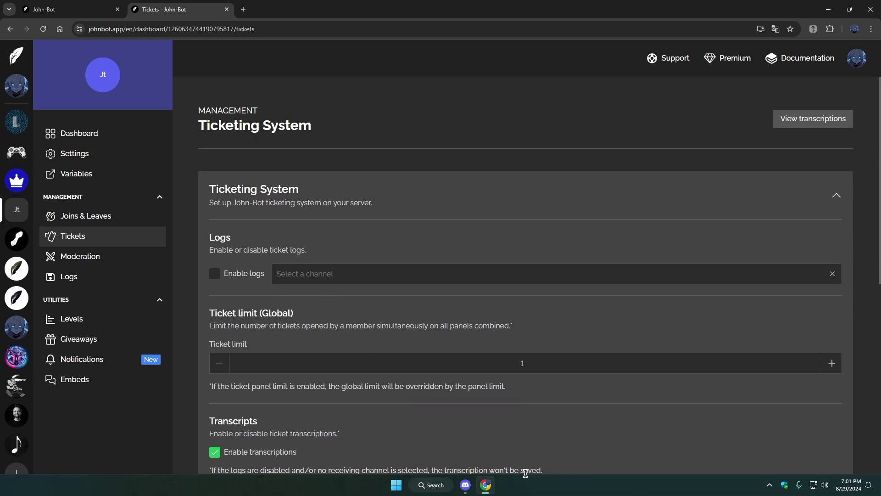
Step: Switch to Discord and create a text channel named logs-ticket on the John tuto server
click(465, 490)
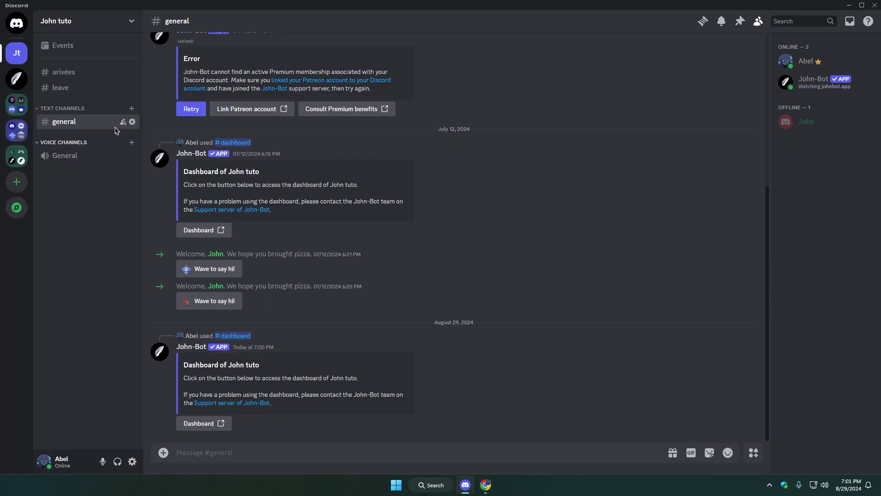
click(84, 25)
click(119, 104)
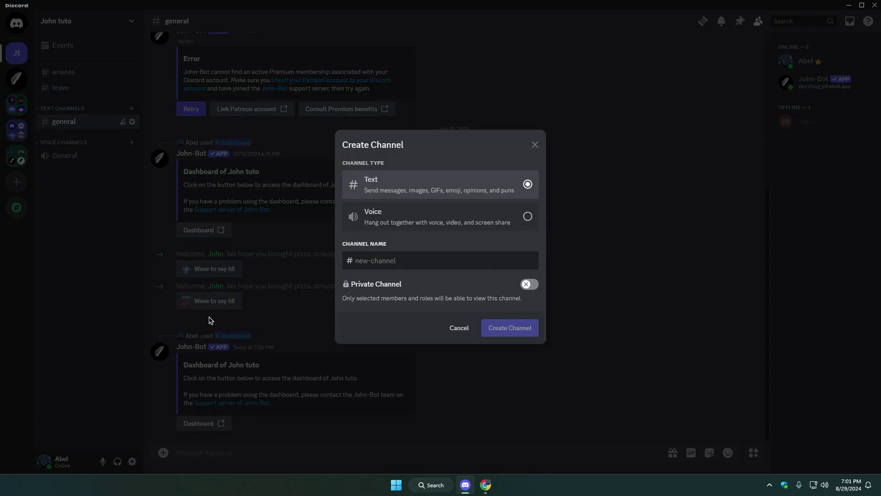
text(logs-ticket)
click(517, 329)
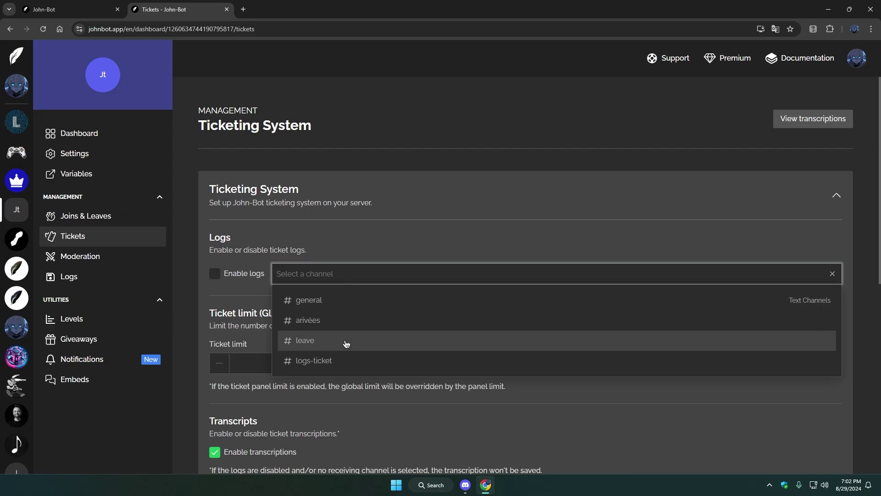
Step: Enable ticket logs in the logs-ticket channel and set the global ticket limit to 2
click(342, 359)
click(218, 274)
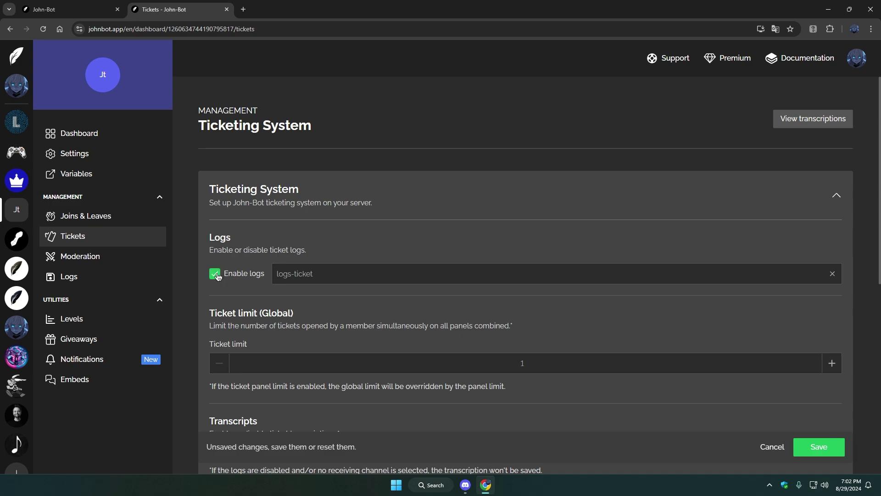
scroll(241, 294, down, 2)
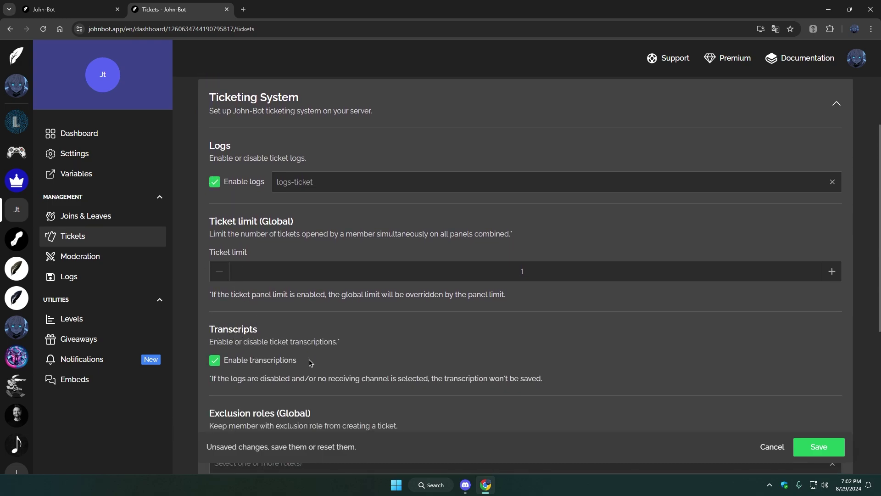
click(532, 271)
key(BackSpace)
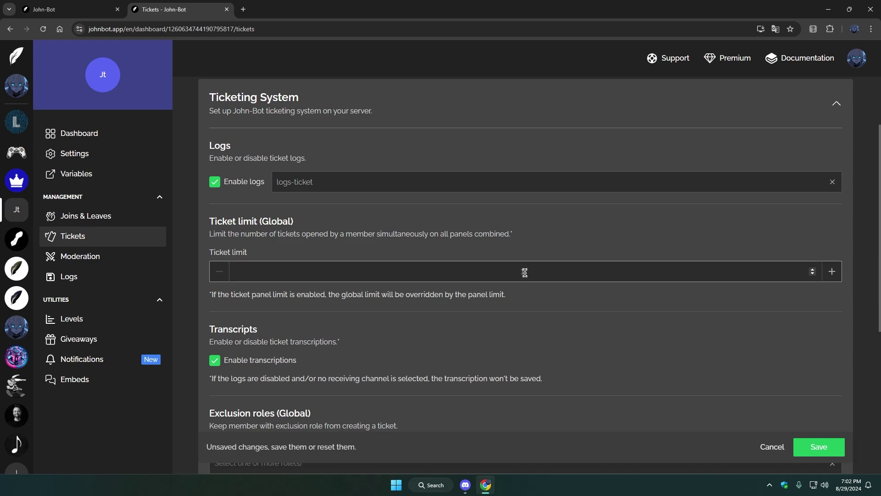
text(1)
click(833, 272)
click(832, 271)
click(219, 272)
Step: Switch to Discord and save a role named No ticket with a custom red color
scroll(219, 271, down, 2)
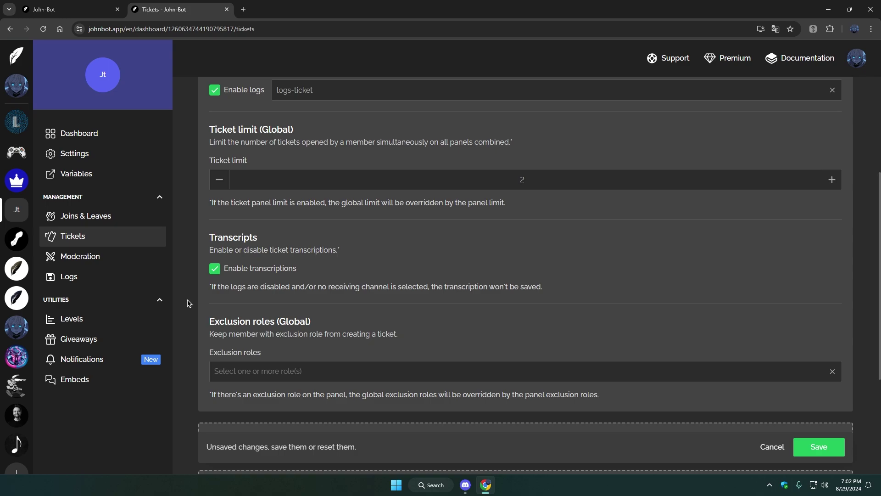
scroll(229, 140, up, 1)
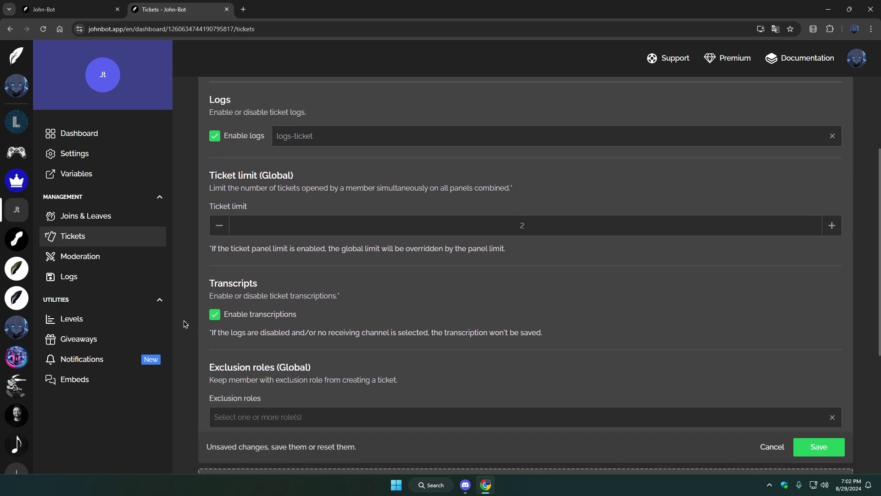
scroll(184, 324, down, 2)
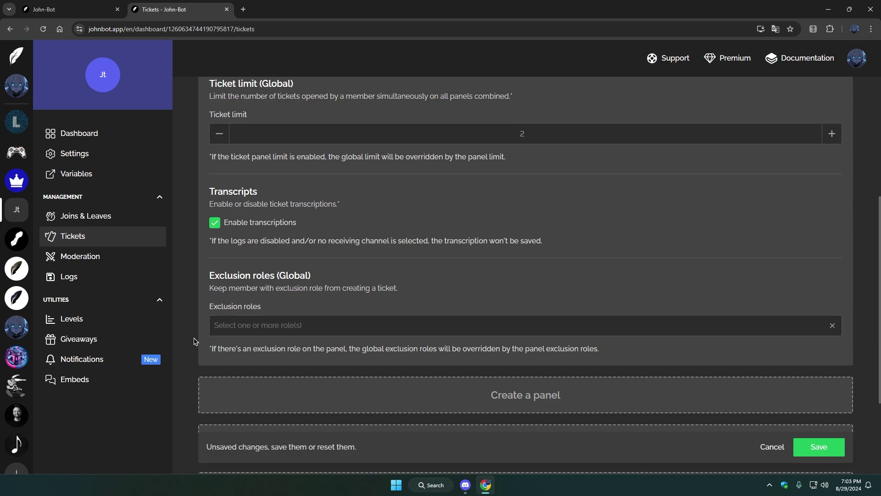
click(465, 485)
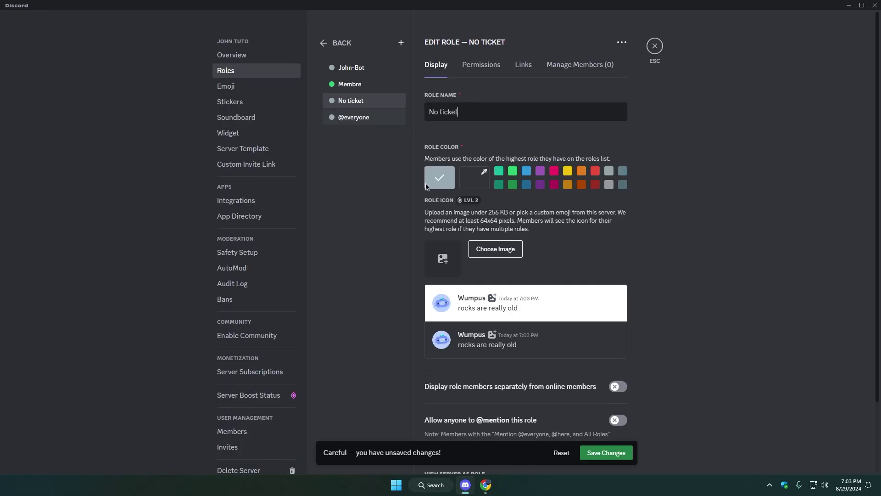
click(474, 177)
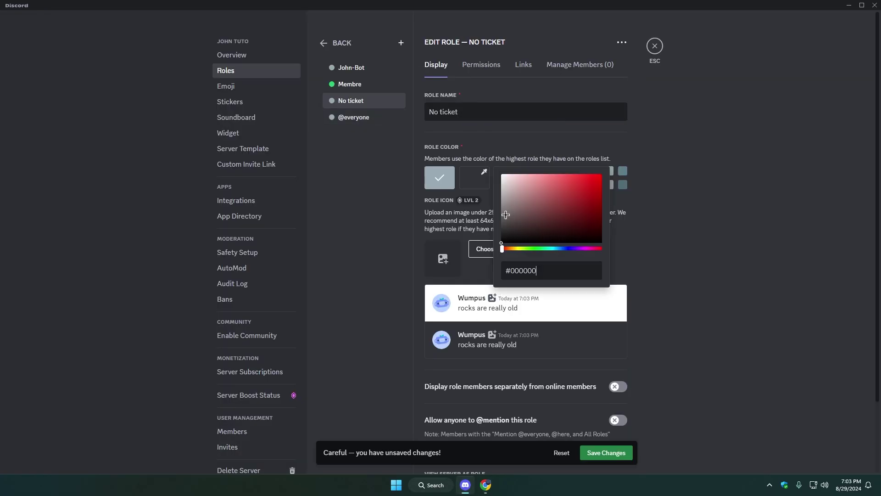
click(628, 453)
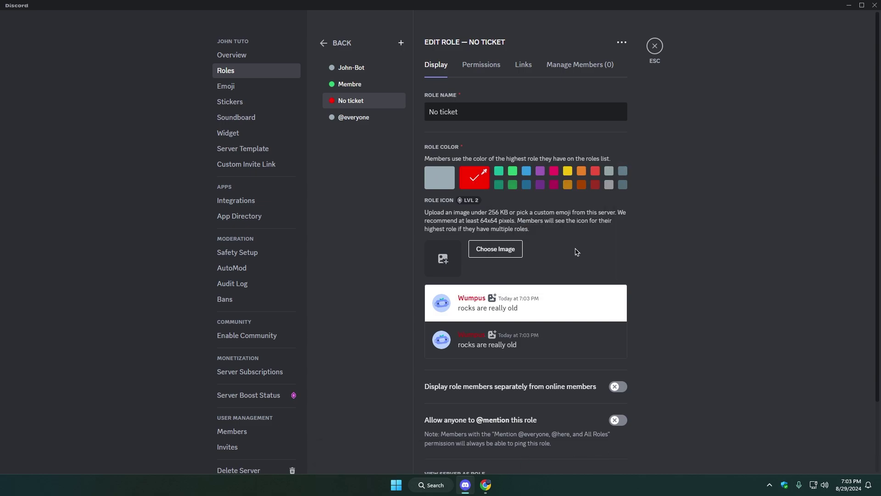
Step: Back in the ticketing settings, choose No ticket as the global exclusion role and save the changes
click(485, 485)
scroll(360, 267, down, 1)
click(360, 276)
click(312, 257)
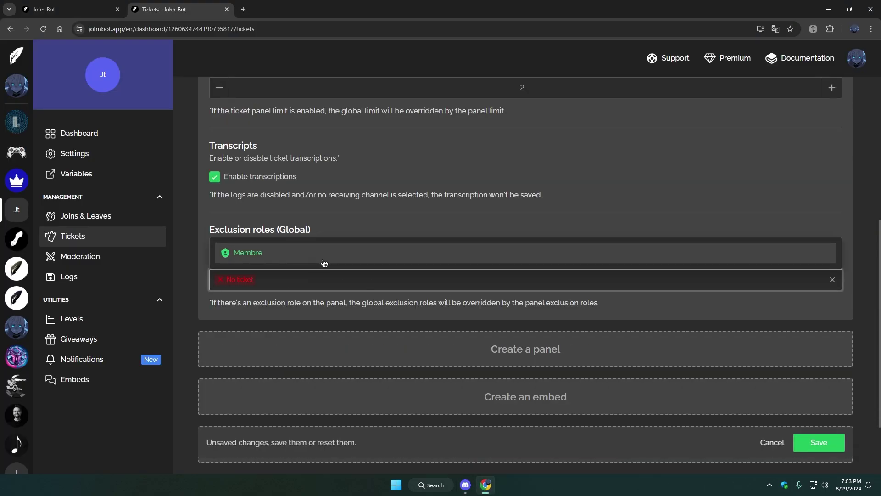
click(198, 304)
click(819, 442)
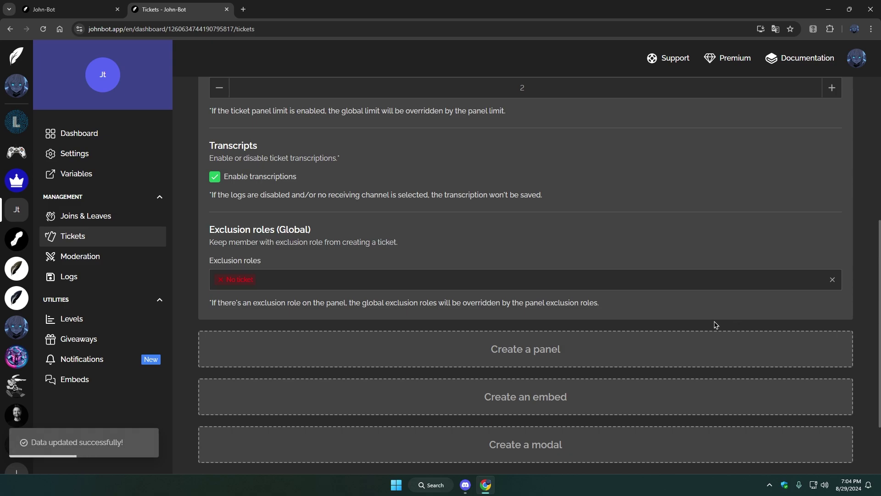
Step: Start creating a ticket panel and name it Moderation
scroll(525, 270, down, 2)
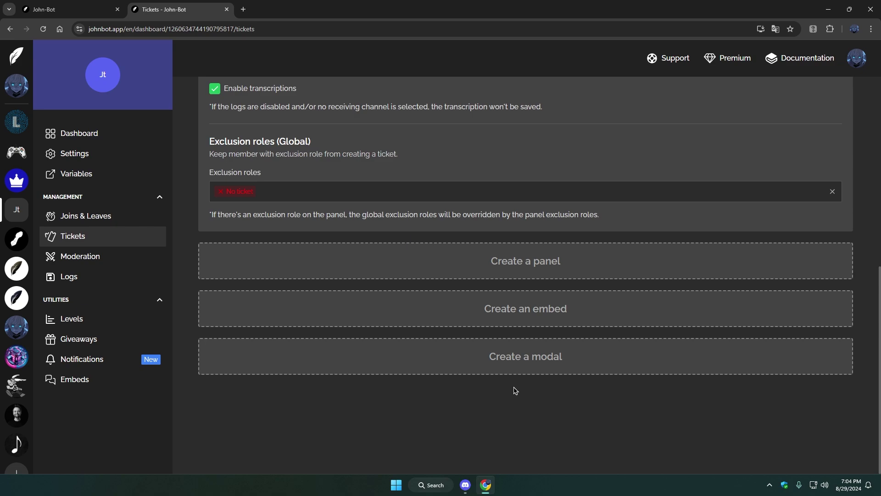
click(535, 274)
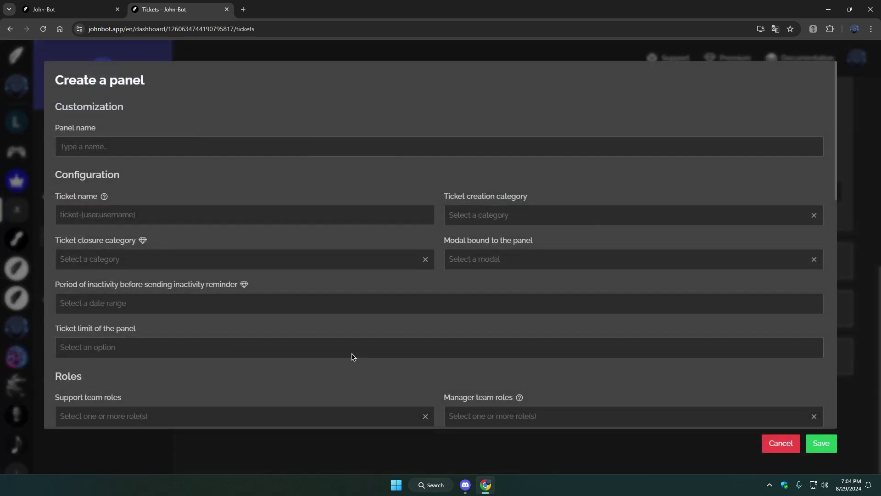
click(140, 156)
text(Moderation)
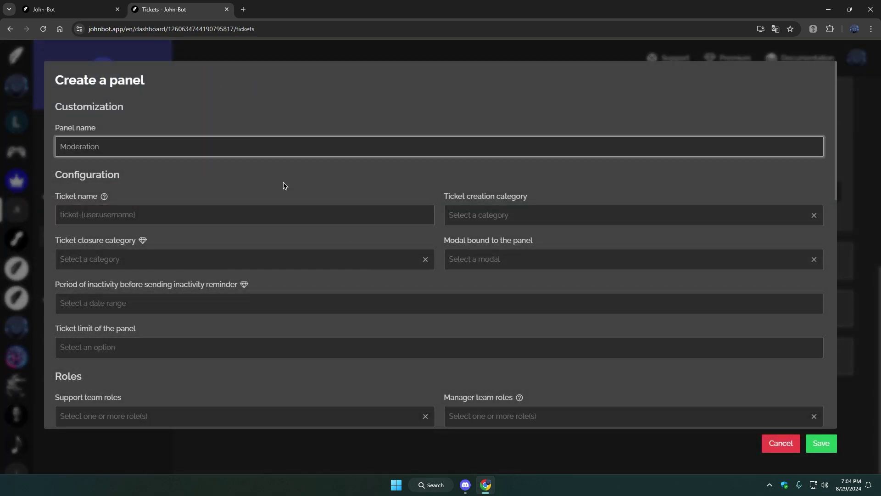
Step: Search for "johnbot variables" in a new tab and examine the variables listed in the English documentation
click(183, 203)
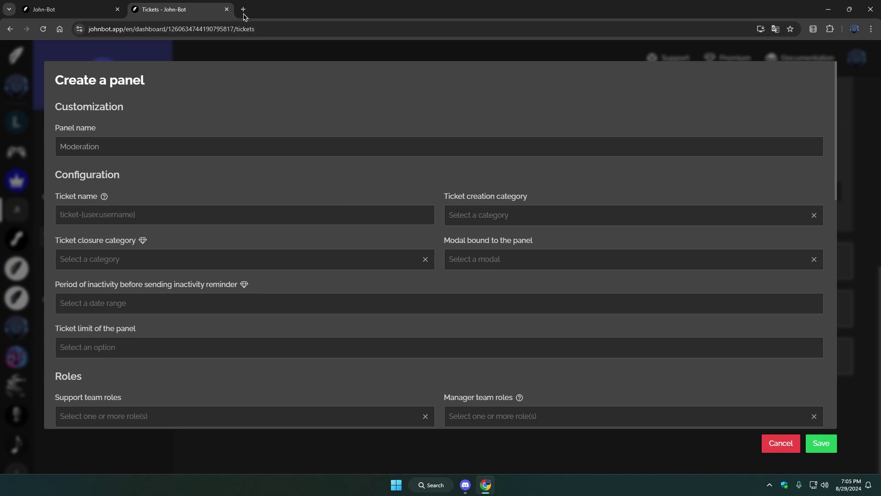
click(244, 10)
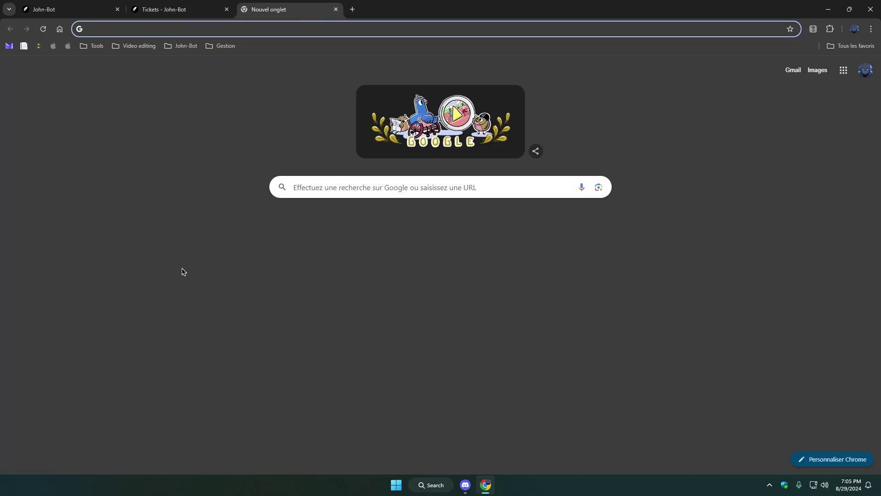
text(johnbot)
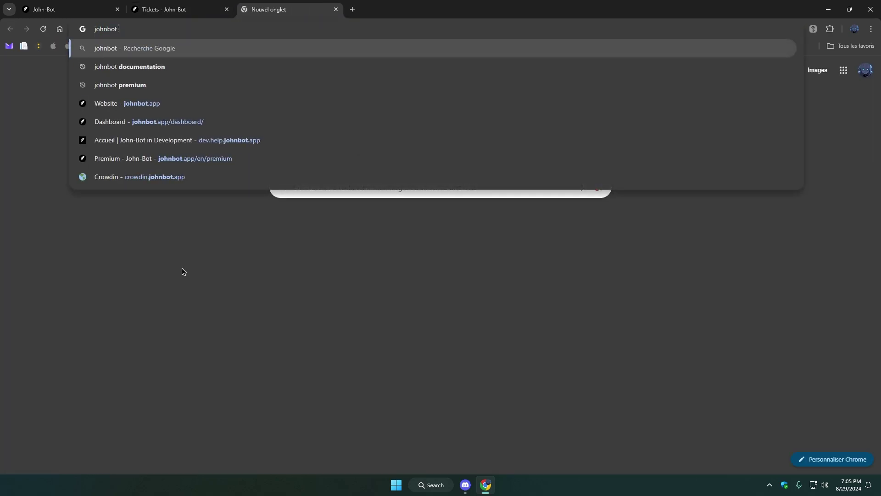
text( variables)
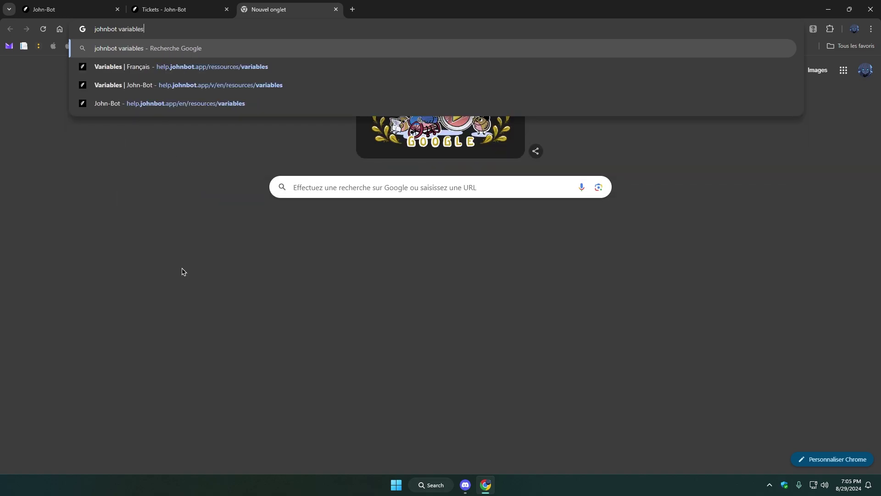
key(Return)
click(131, 243)
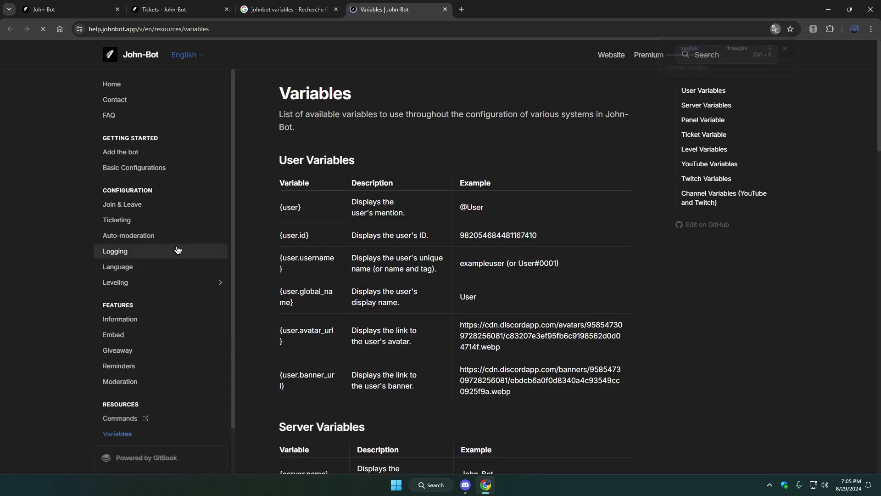
scroll(299, 115, down, 1)
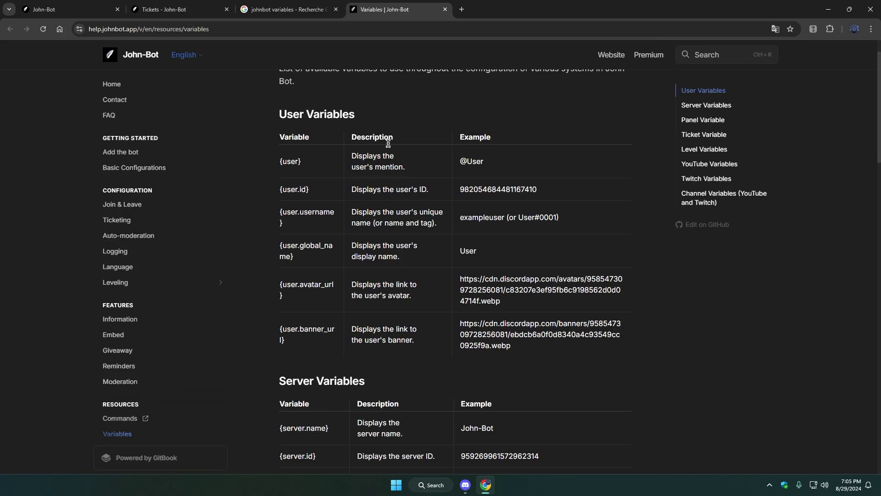
scroll(389, 144, down, 4)
scroll(374, 199, up, 5)
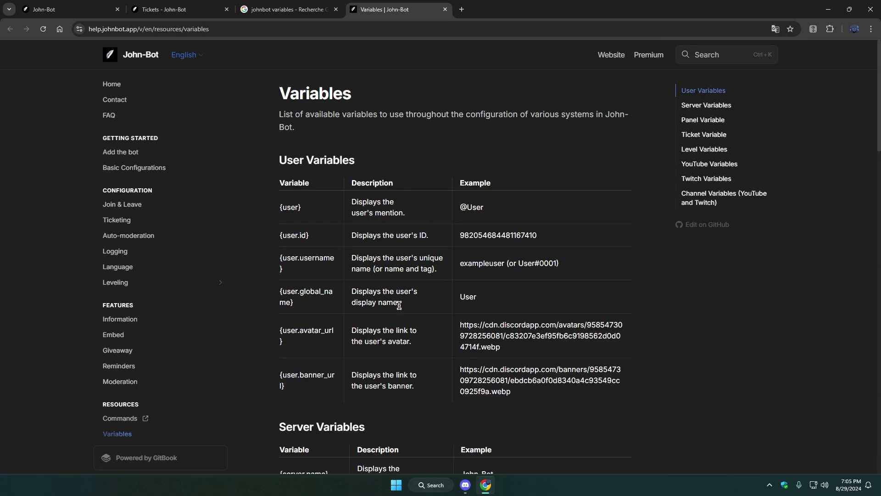
Step: Copy the {user} variable from the documentation and set the panel's ticket name to {user}-moderation
drag(280, 207, 298, 209)
key(ctrl+c)
click(276, 7)
click(164, 9)
click(164, 216)
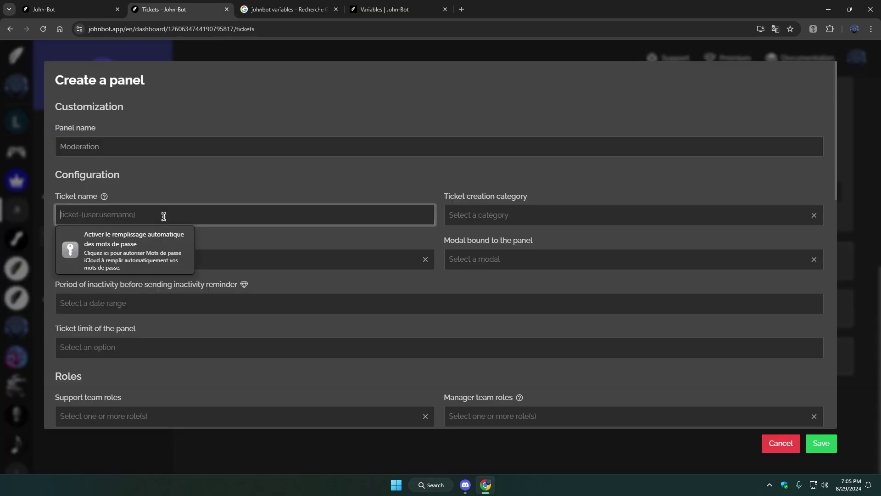
key(ctrl+v)
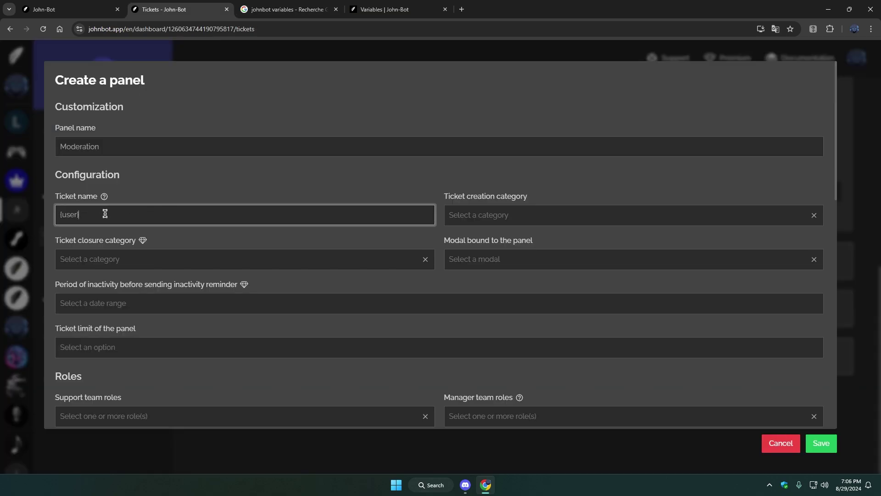
text(-moderation)
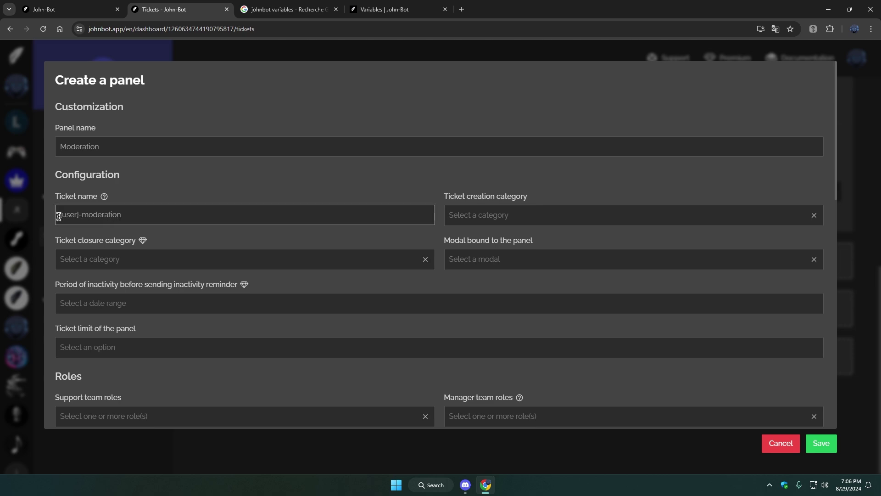
drag(57, 215, 79, 215)
click(136, 216)
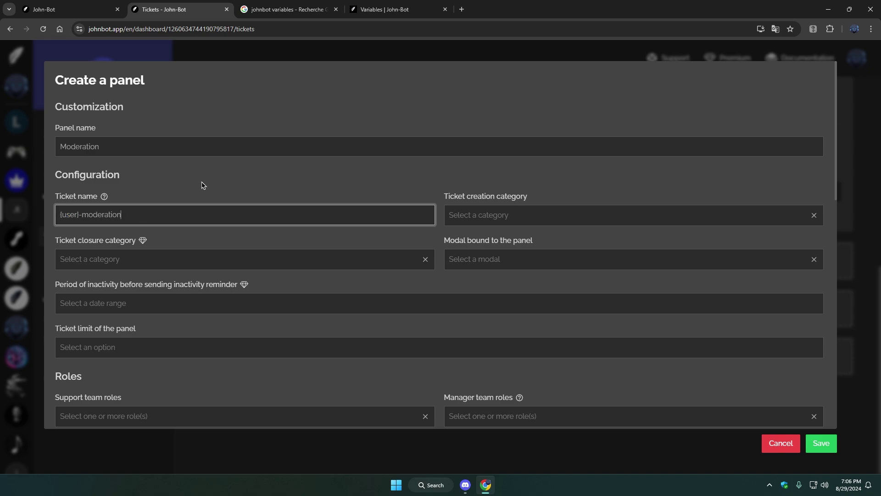
Step: Set the panel's ticket creation category to Text Channels, checking the server's categories in Discord before choosing
click(490, 225)
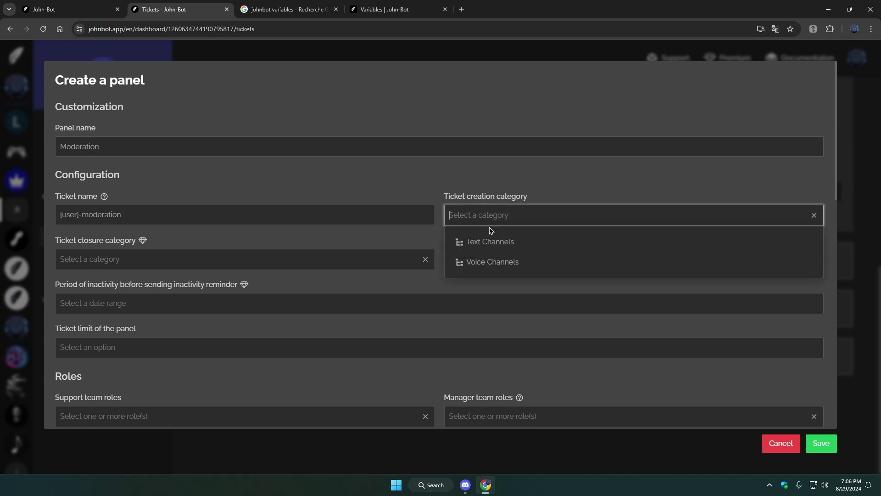
click(463, 188)
key(alt+Tab)
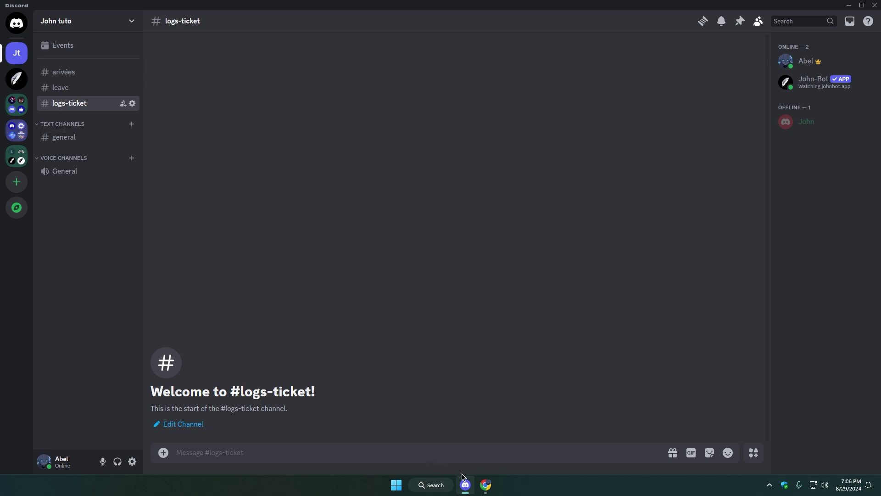
click(486, 485)
click(511, 247)
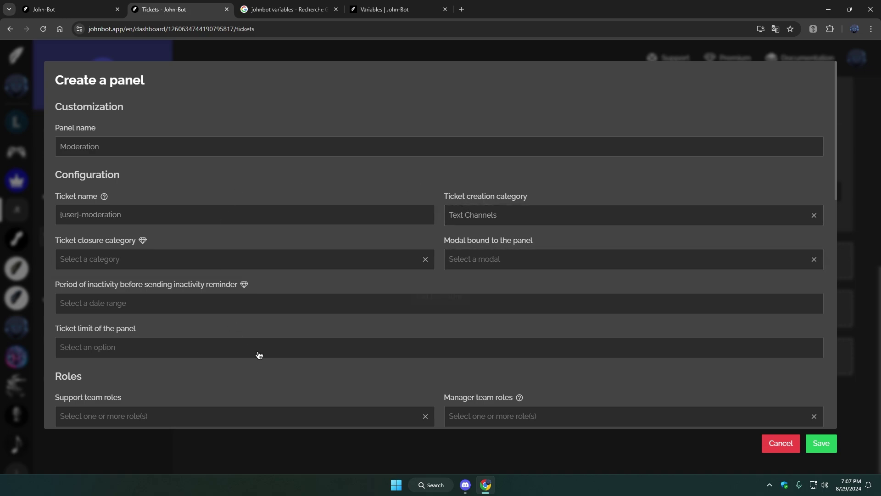
Step: Enable the ticket limit of the Moderation panel and keep it at 1 ticket
scroll(257, 356, down, 2)
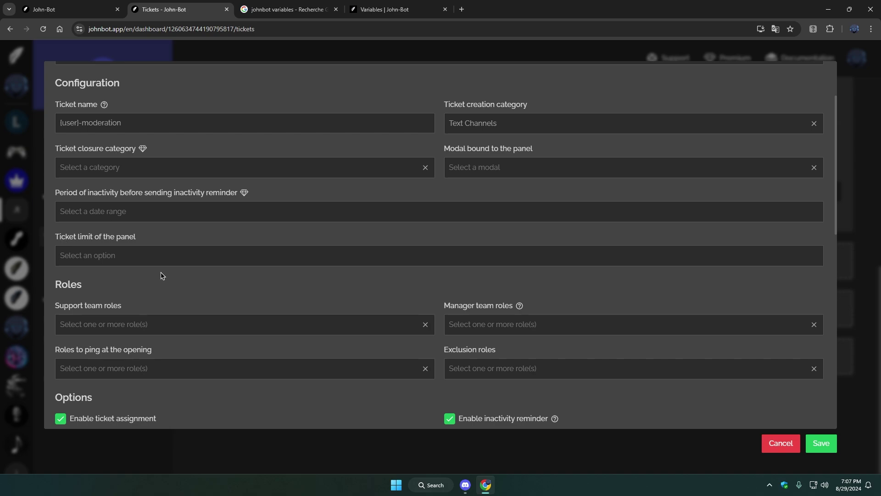
scroll(198, 266, down, 5)
scroll(199, 271, up, 2)
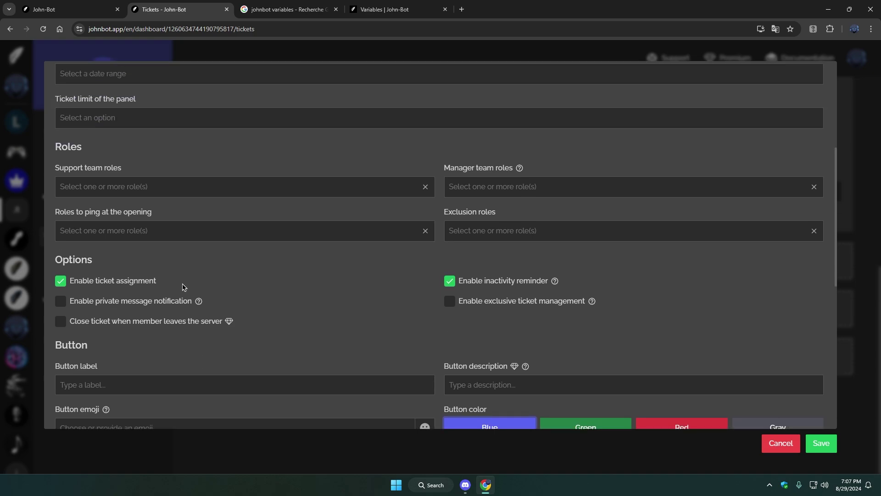
scroll(179, 283, up, 3)
click(145, 258)
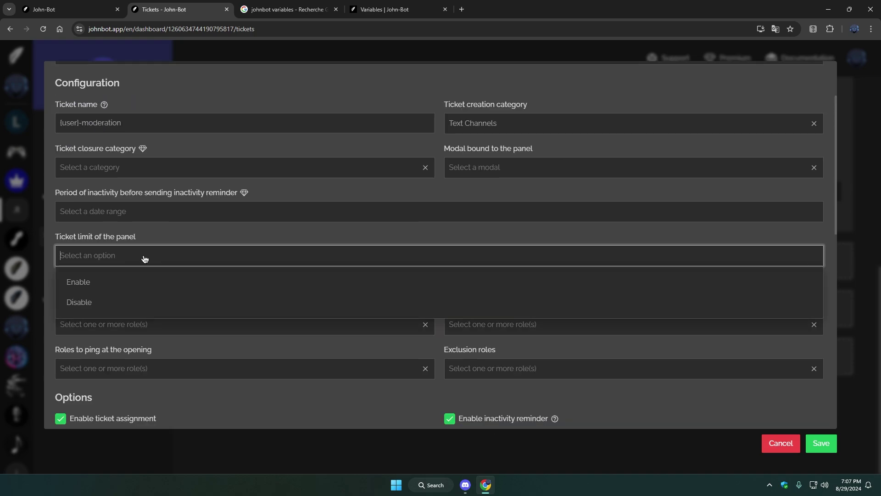
click(78, 282)
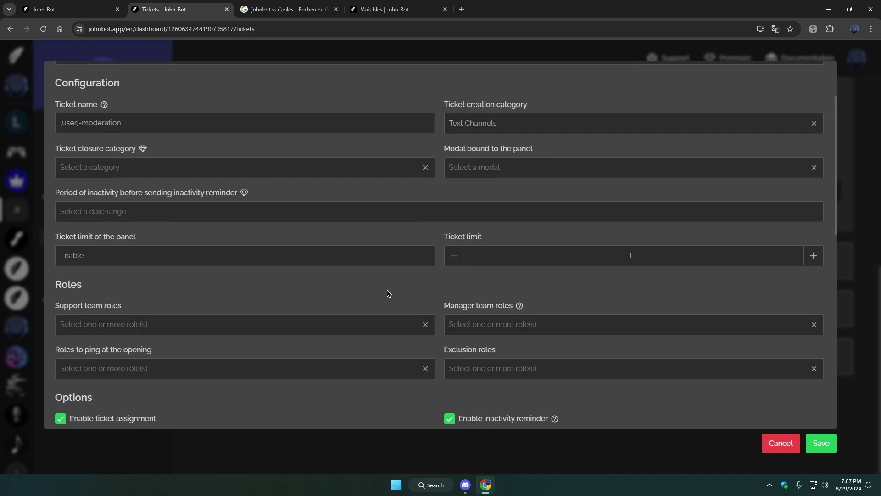
click(638, 260)
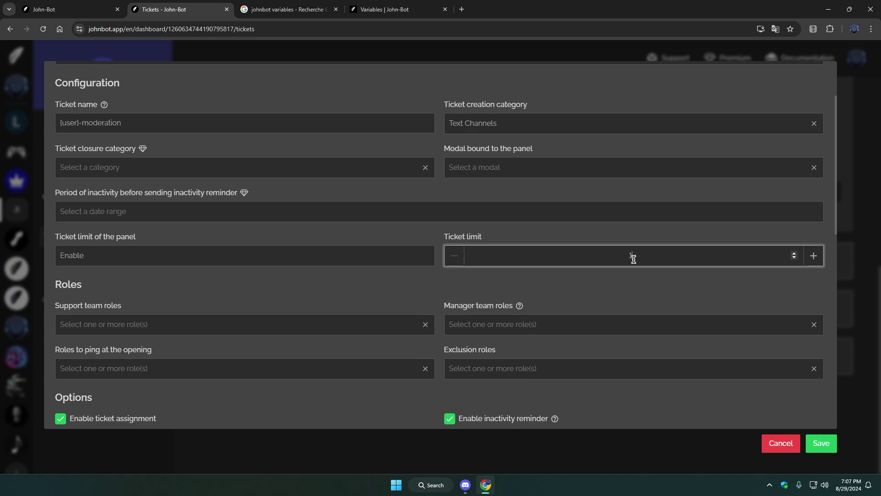
Step: Examine the panel's role settings for support team, manager team, roles to ping and exclusion, including the roles available for selection
scroll(131, 187, down, 3)
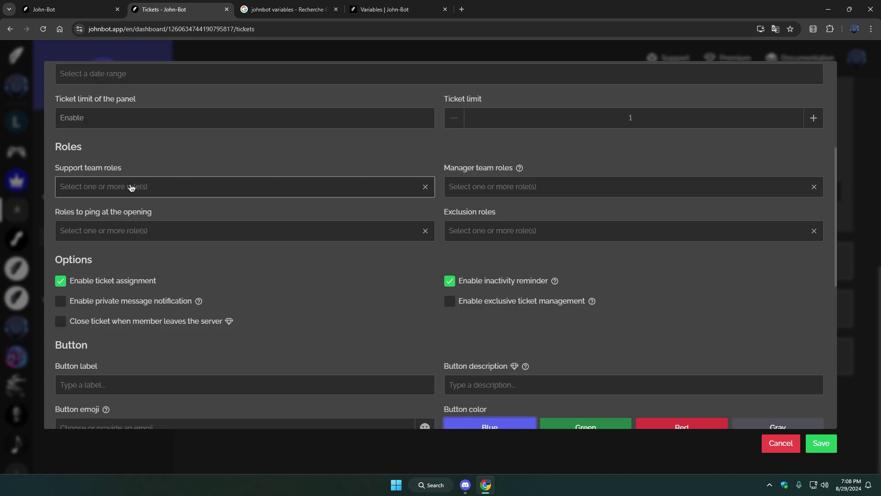
drag(53, 173, 161, 173)
click(266, 177)
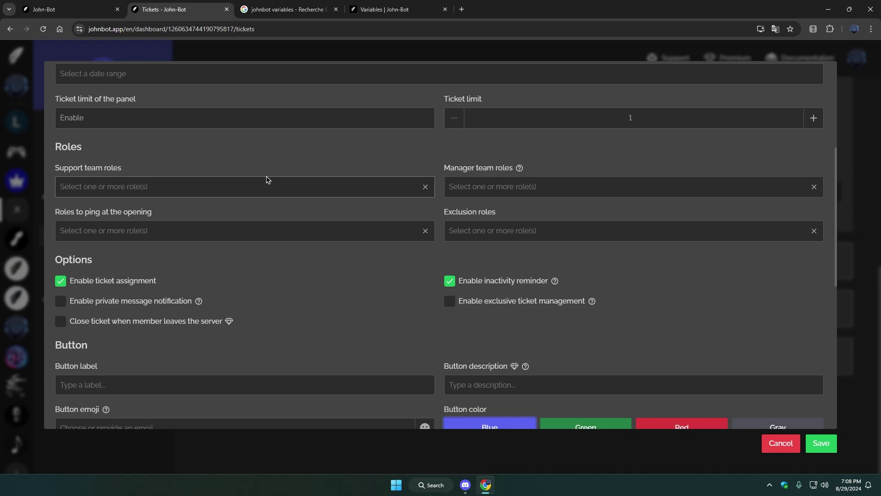
drag(54, 213, 213, 227)
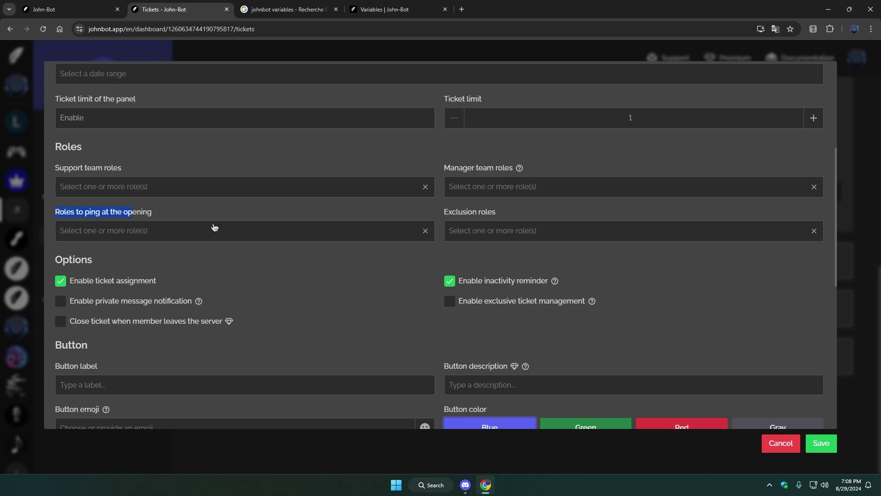
click(482, 215)
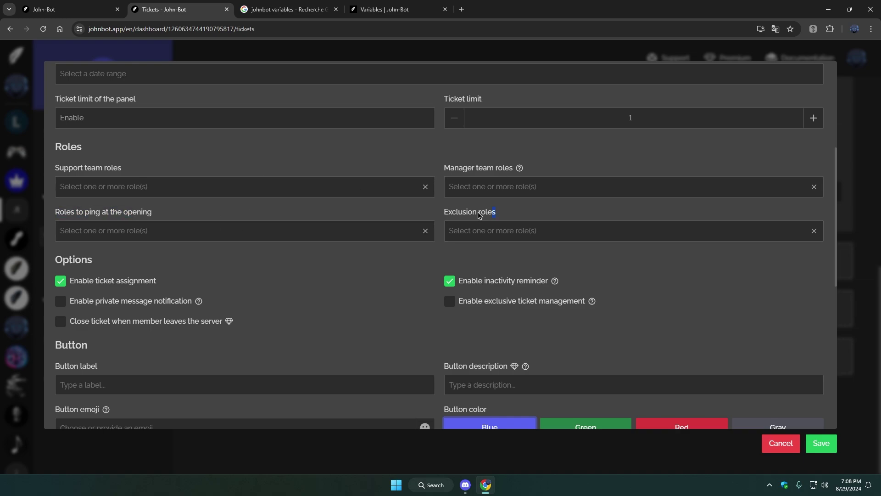
click(496, 236)
click(146, 195)
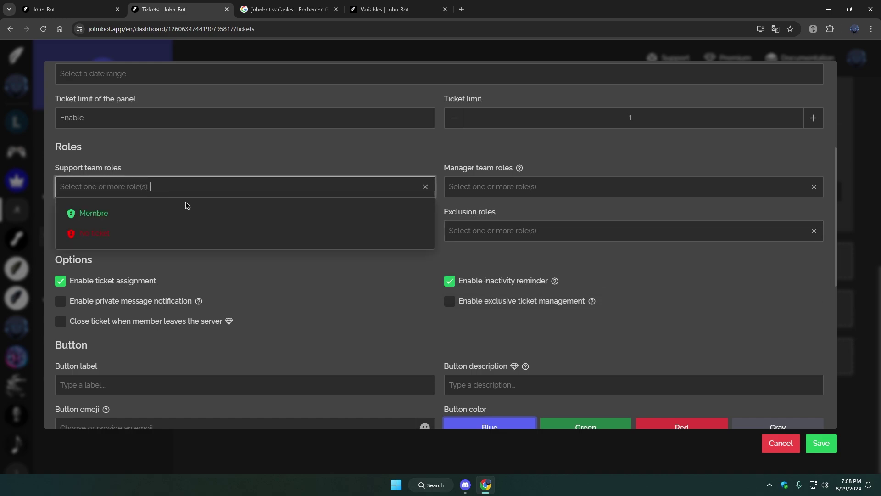
click(187, 187)
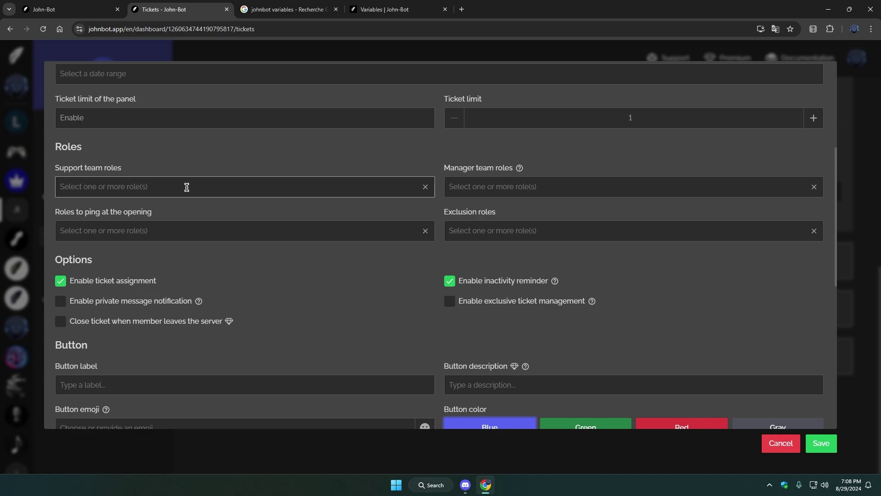
click(488, 187)
click(446, 171)
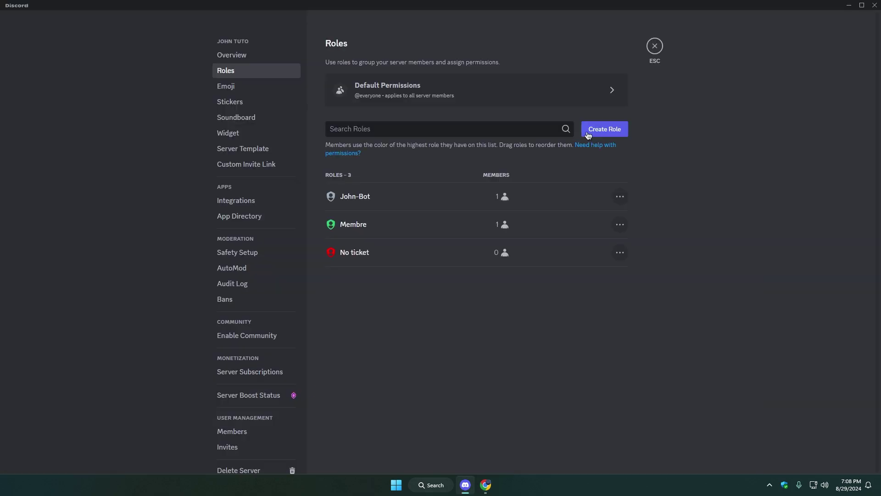
Step: In the Discord server's role settings, create three roles named Moderator, Admin and CM
click(589, 135)
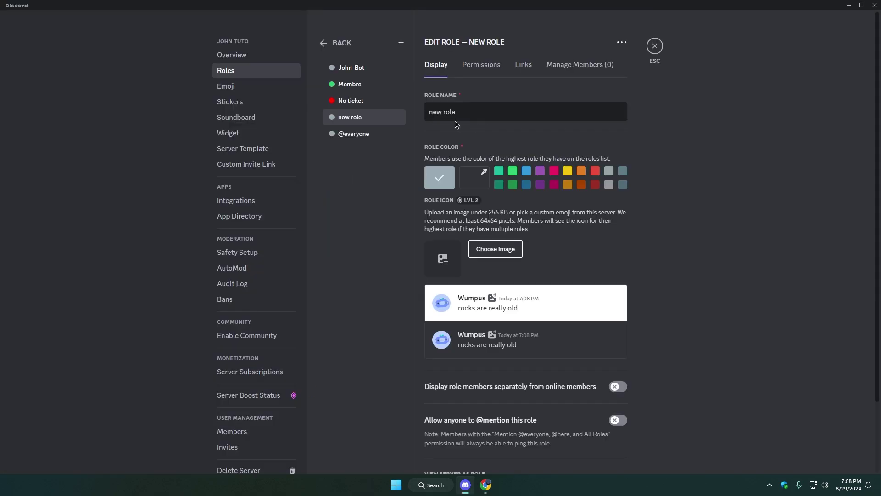
key(ctrl+a)
text(Moderator)
click(401, 42)
key(ctrl+a)
text(Admin)
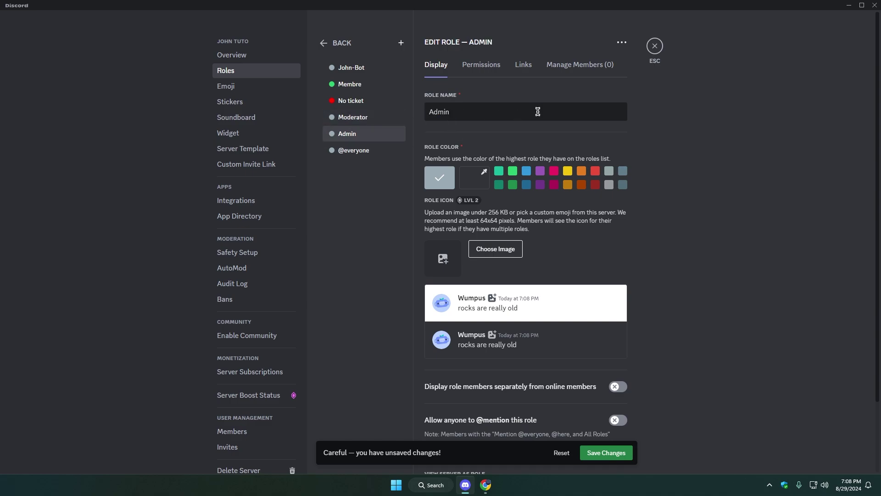
click(401, 43)
key(ctrl+a)
text(CM)
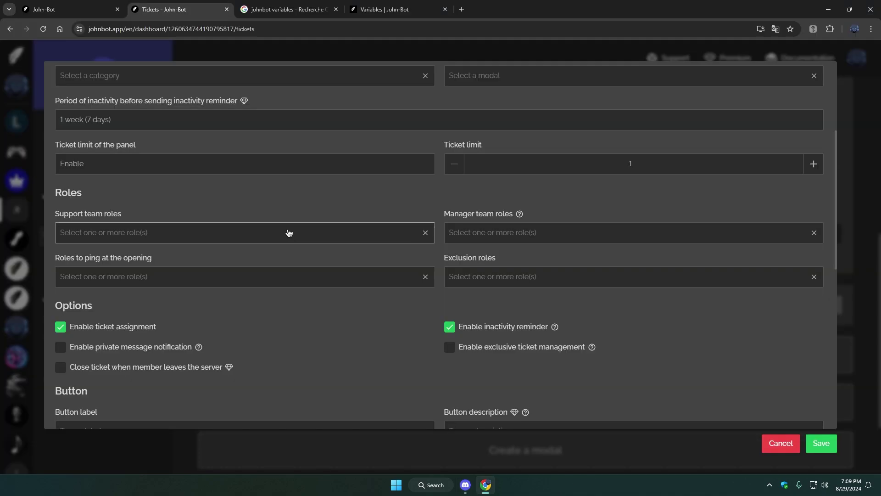
click(286, 233)
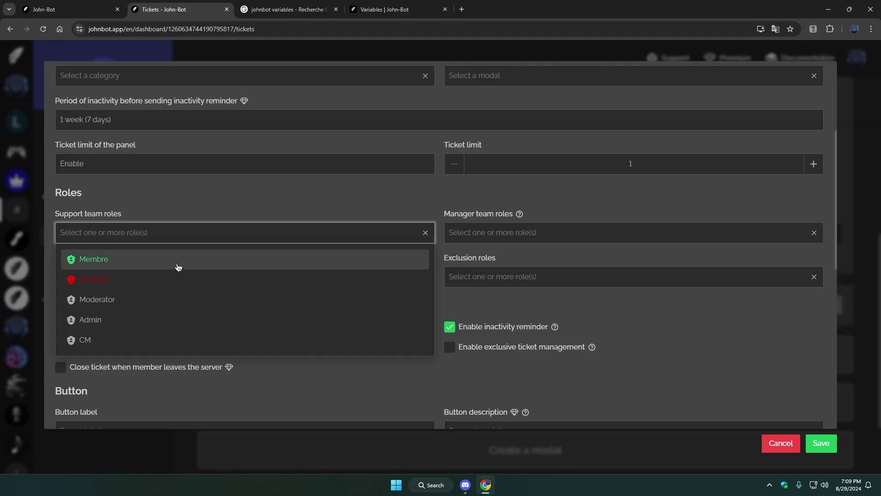
click(150, 303)
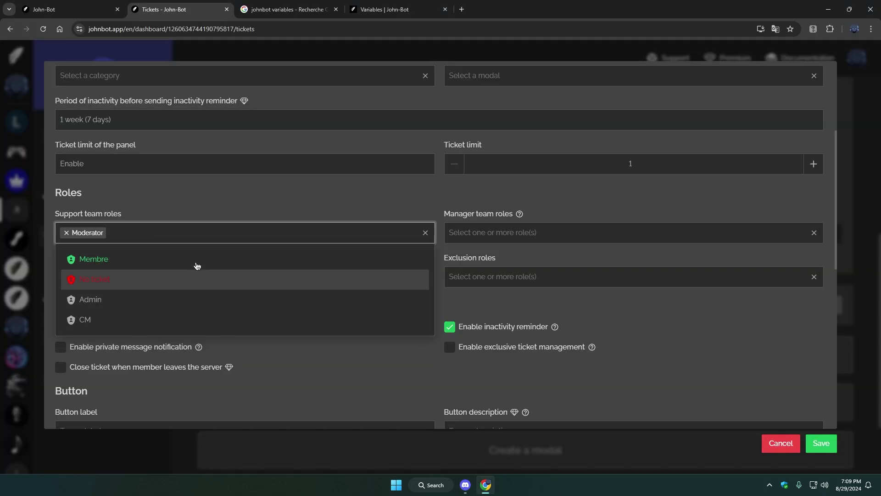
click(492, 233)
click(473, 320)
click(407, 212)
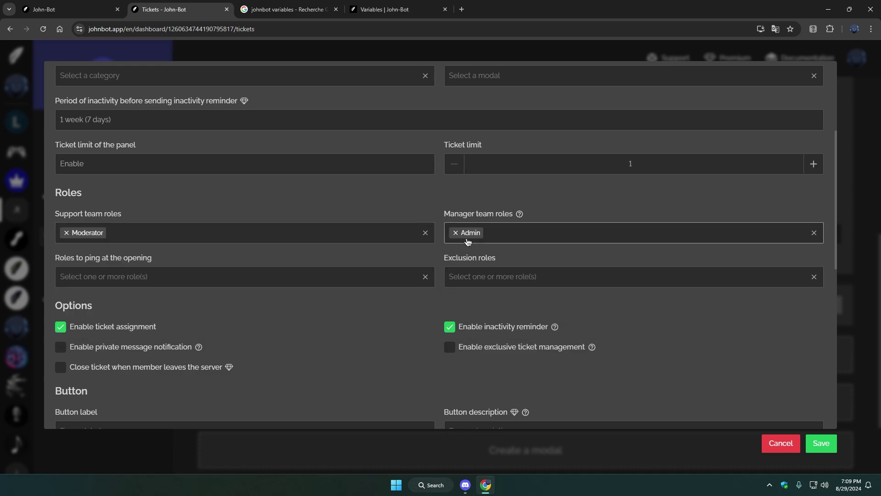
click(76, 277)
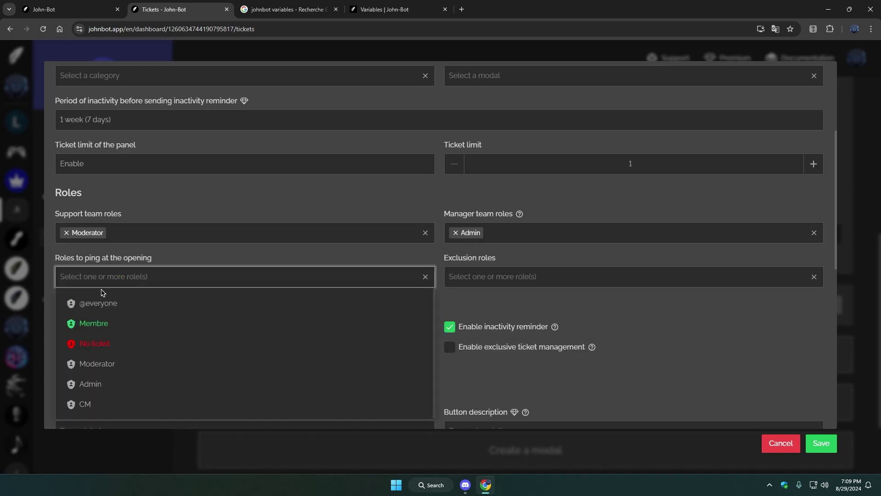
click(76, 311)
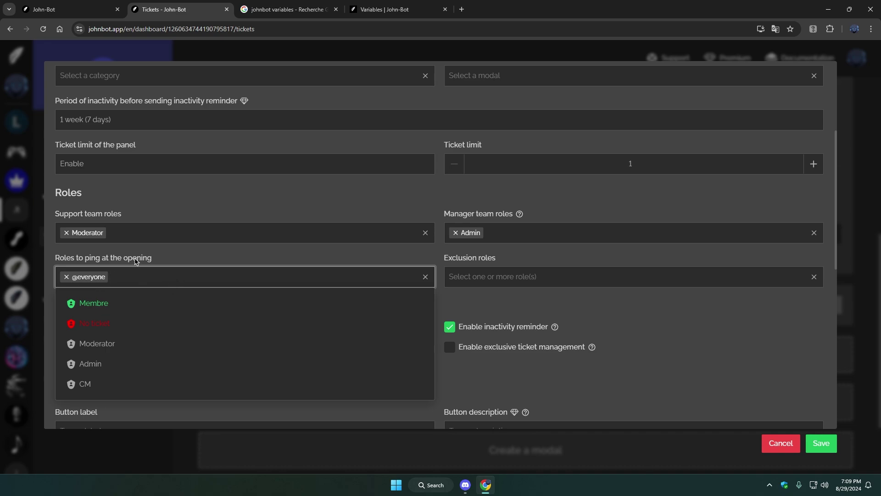
Step: Enable exclusive ticket management and private message notification in the panel's options
scroll(142, 262, down, 3)
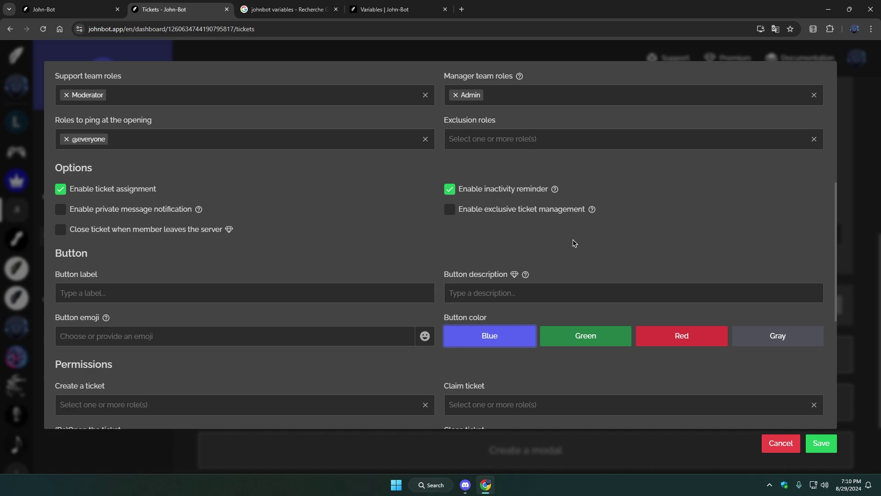
click(451, 211)
click(59, 213)
Step: Label the panel's button "Contact moderation" and give it a shield emoji
scroll(271, 218, down, 3)
scroll(270, 219, up, 1)
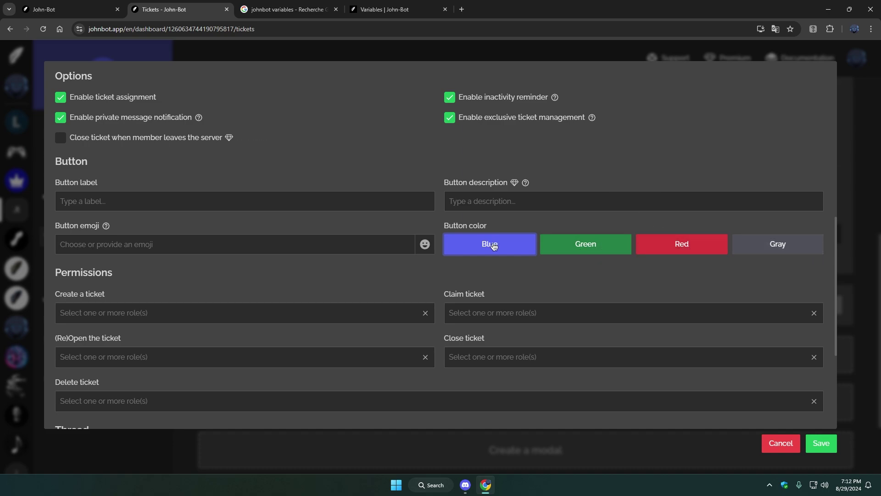
click(243, 201)
text(Contact moderation)
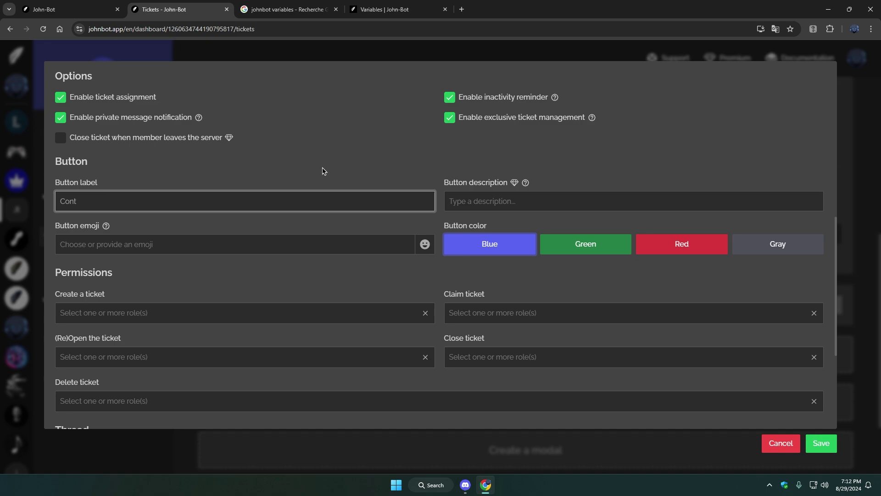
click(424, 245)
scroll(363, 197, up, 1)
click(302, 107)
text(blue)
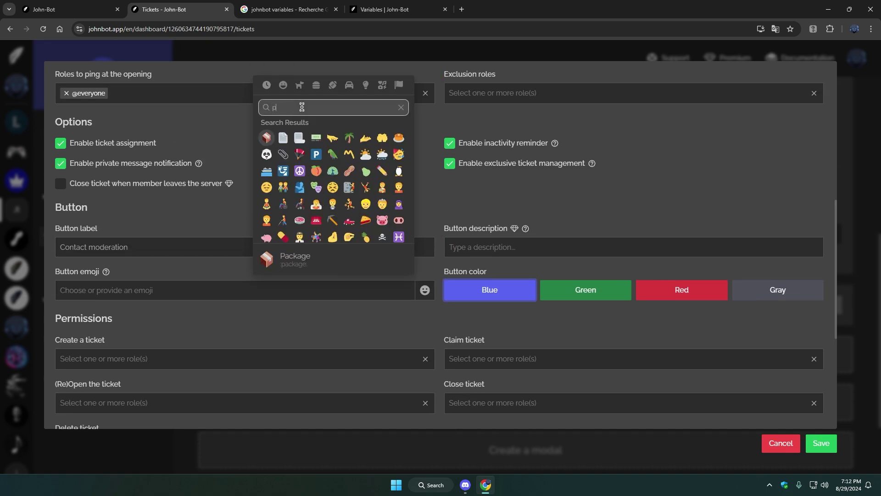
click(266, 137)
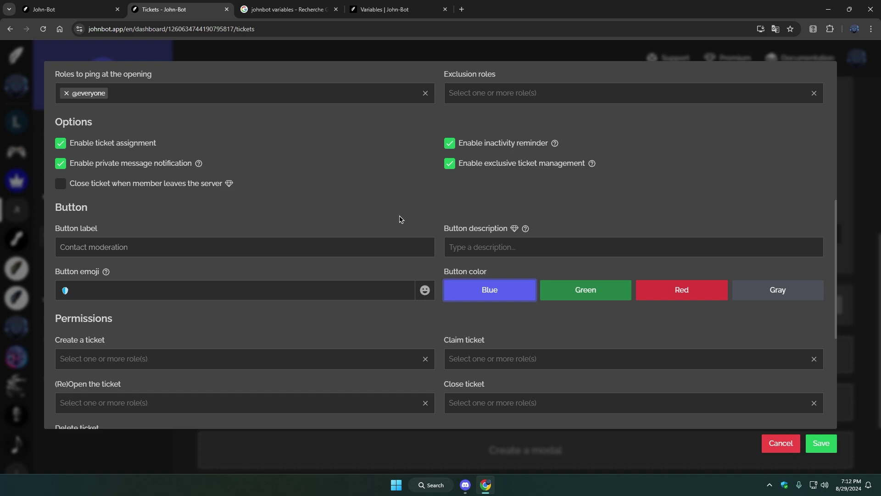
Step: Review the panel's ticket permissions and enable creation of a private discussion thread
scroll(409, 329, down, 4)
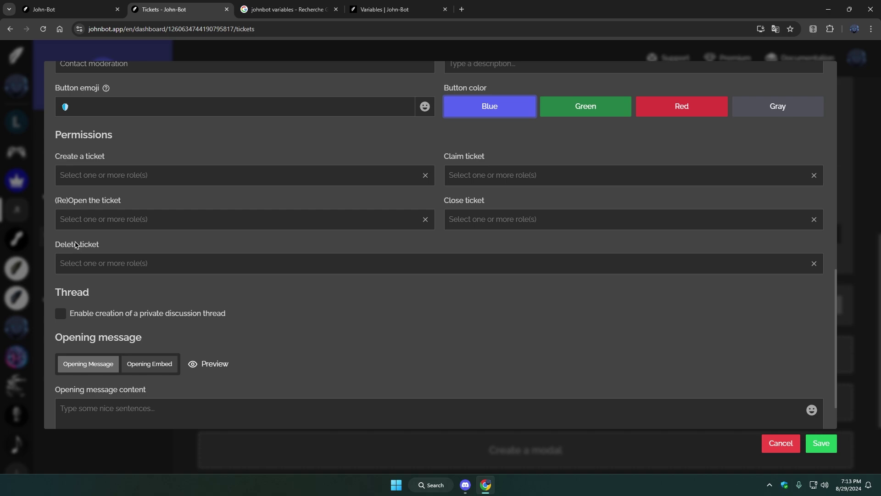
scroll(206, 269, down, 1)
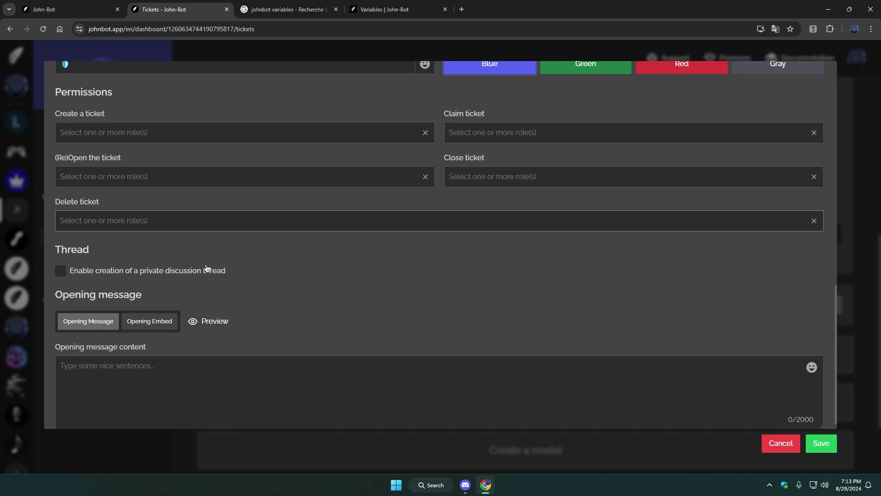
scroll(206, 269, up, 2)
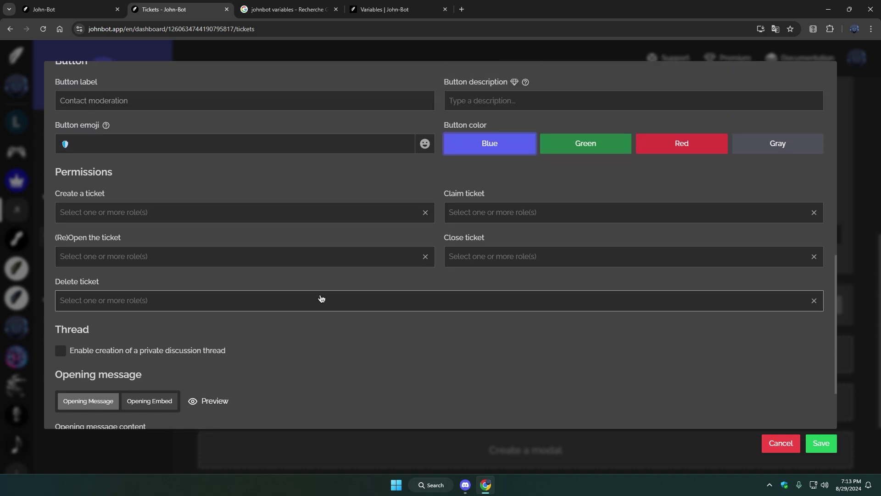
scroll(321, 299, down, 2)
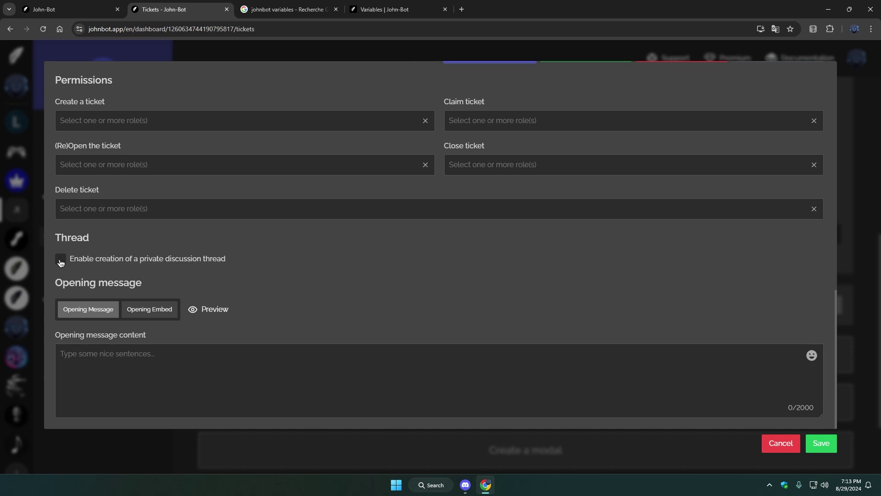
click(59, 260)
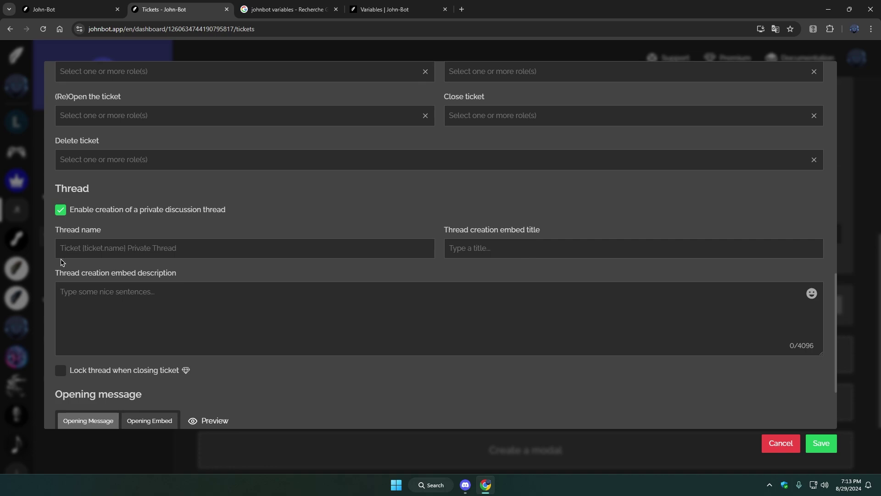
Step: Title the panel's opening embed "Ticket for {user.global_name}" and enter the description "Welcome in your personal ticket! Please respect the rules of good conduct."
scroll(137, 228, down, 2)
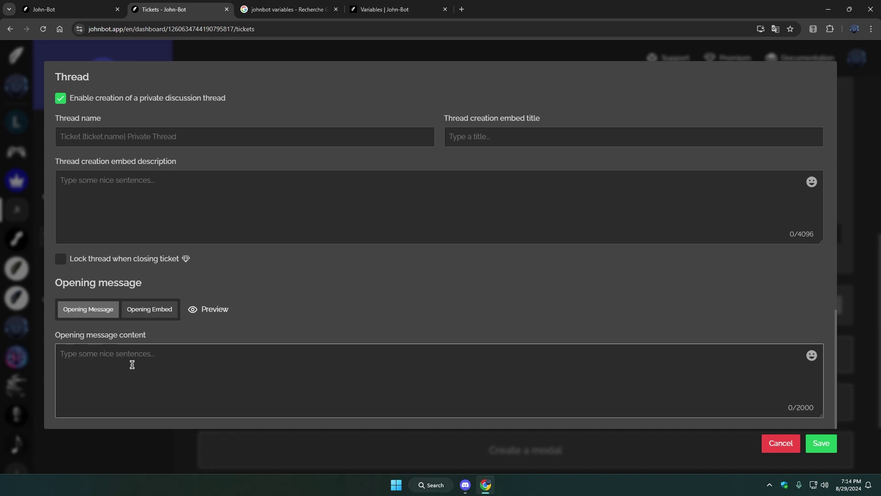
click(92, 358)
click(146, 309)
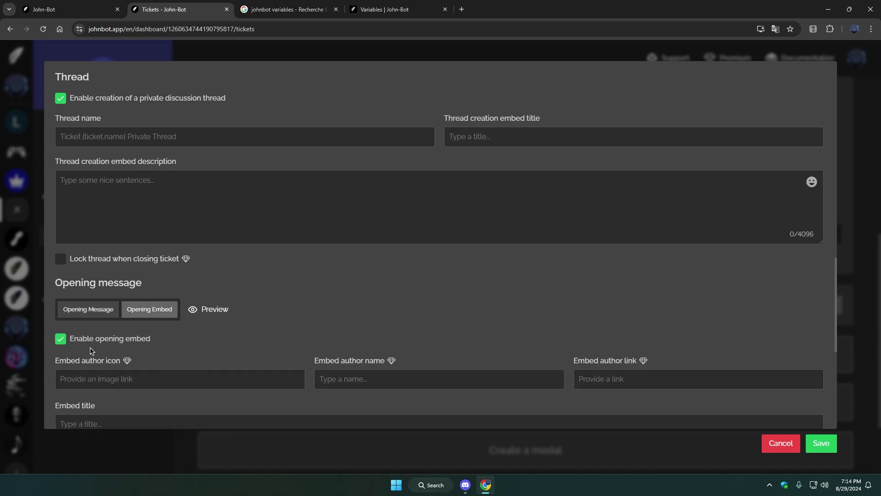
scroll(316, 244, down, 3)
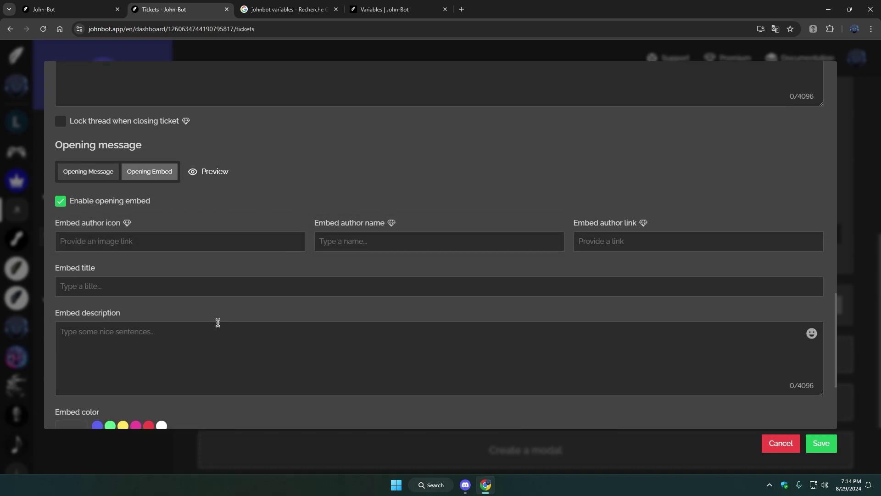
scroll(319, 282, down, 3)
scroll(349, 201, up, 2)
click(170, 244)
text(Ticket for {user.global_name})
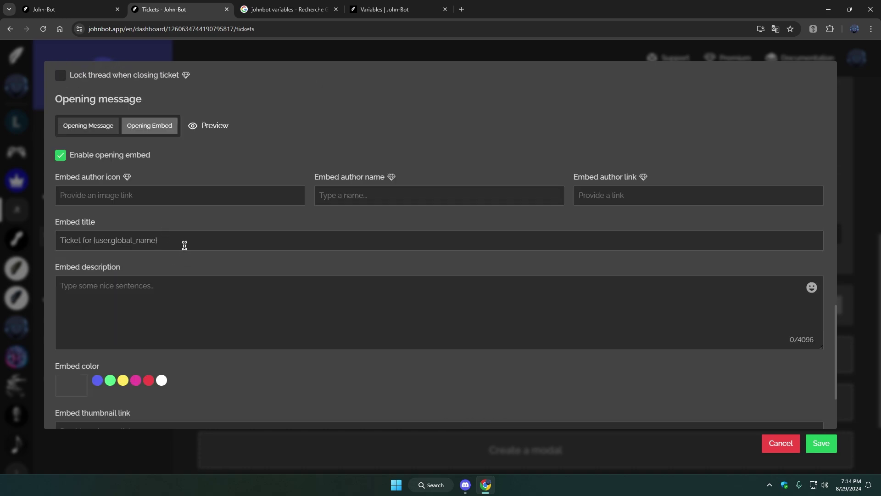
click(138, 316)
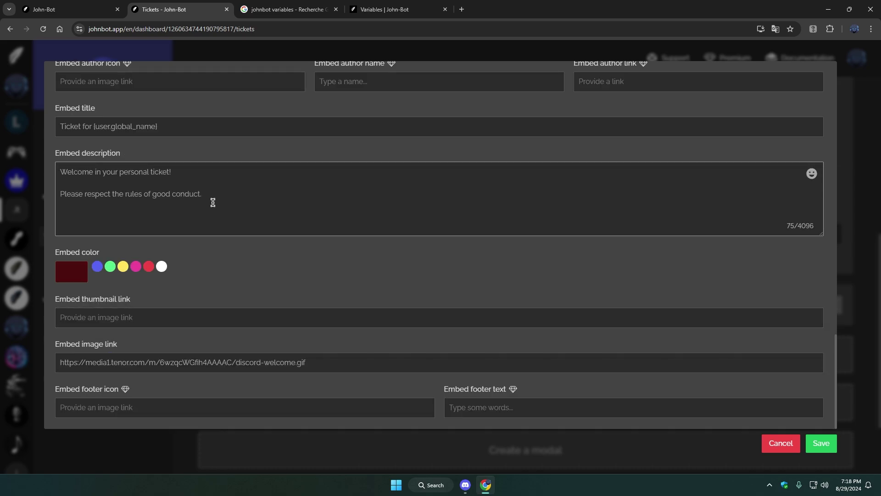
Step: Preview the opening embed, then save the Moderation panel
scroll(213, 202, up, 2)
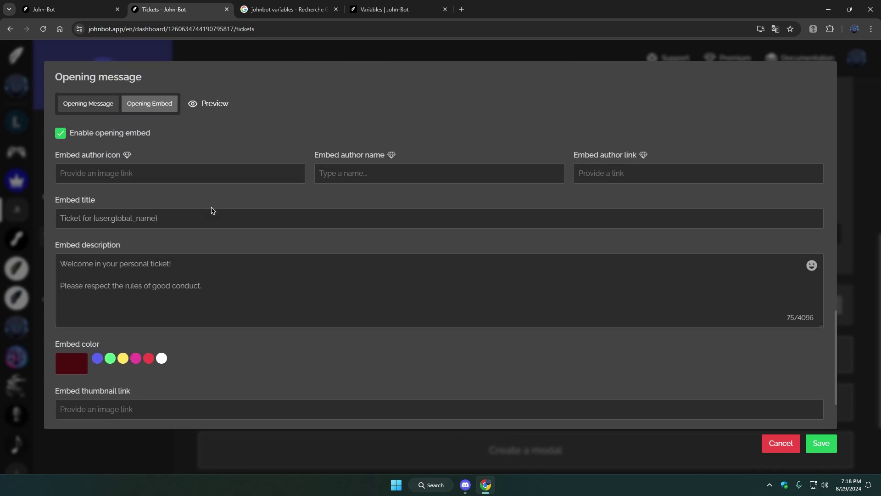
scroll(288, 203, up, 1)
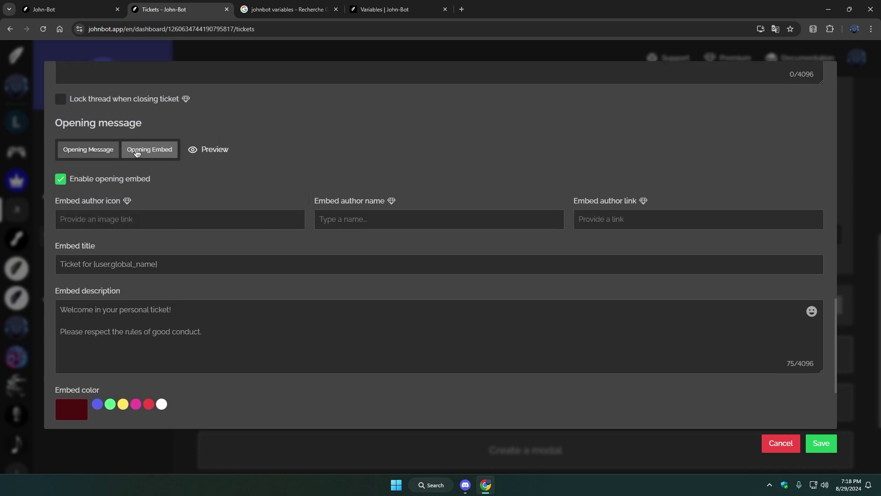
click(209, 149)
click(222, 149)
click(222, 149)
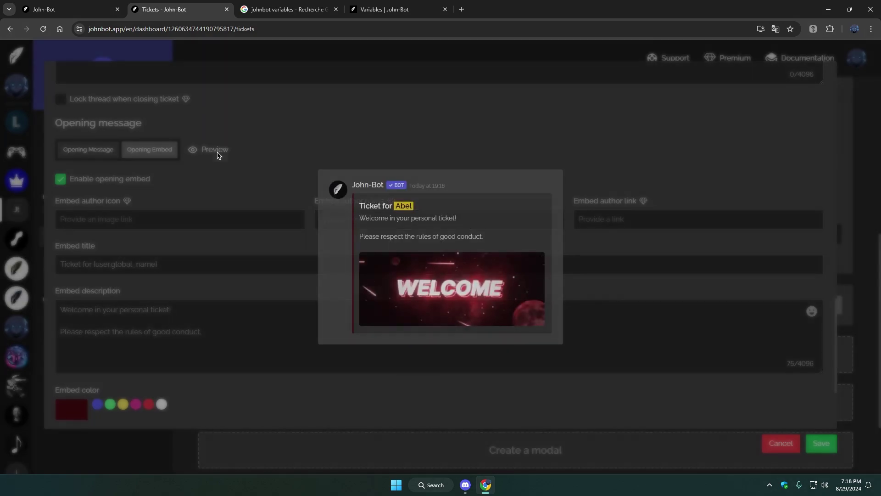
click(201, 264)
scroll(728, 401, down, 3)
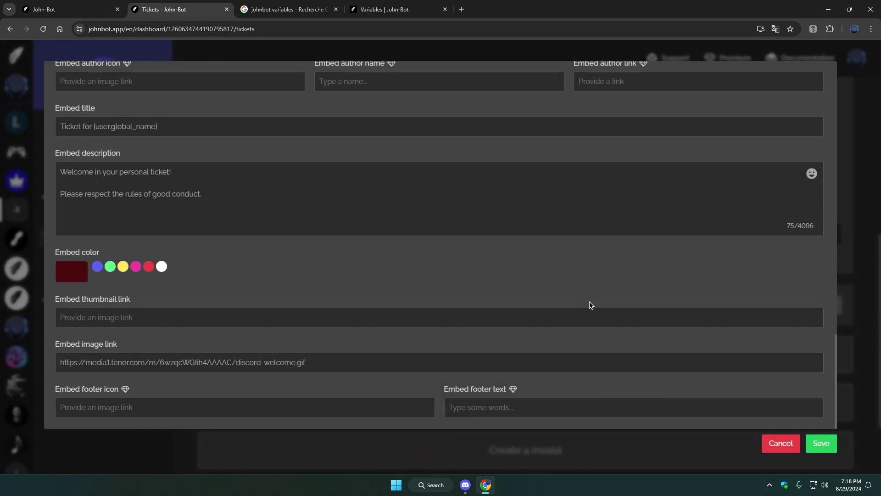
click(821, 441)
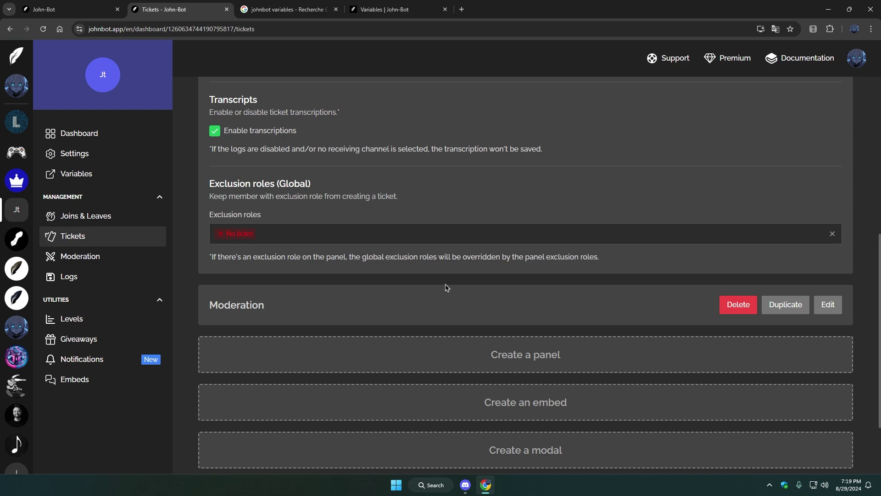
Step: Duplicate the Moderation panel and rename the copy "Communication", with {user}-communication as its ticket name
click(787, 306)
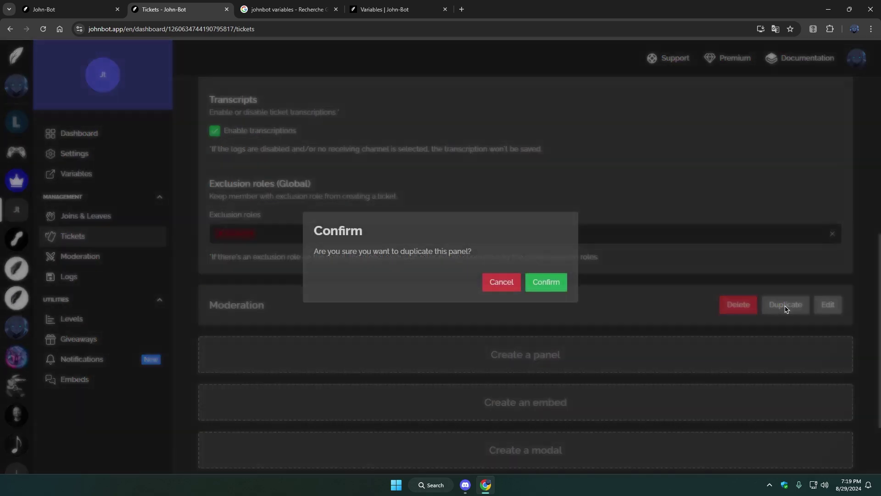
click(549, 282)
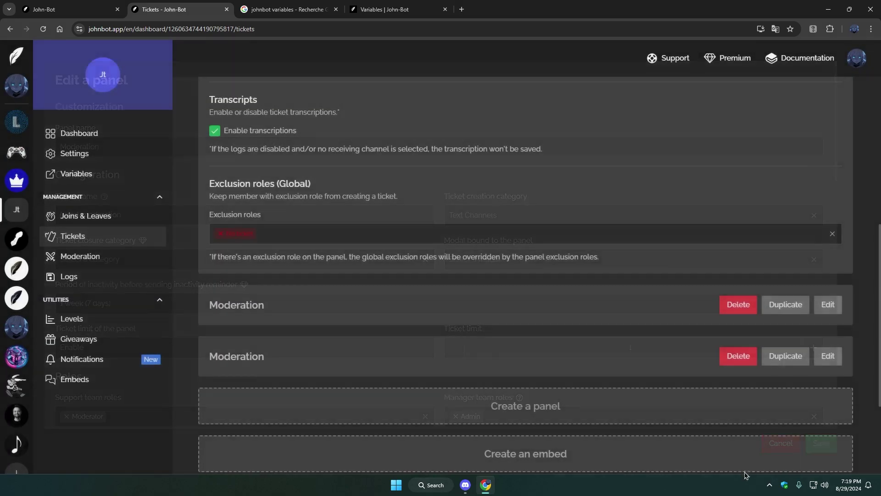
click(828, 356)
double_click(142, 143)
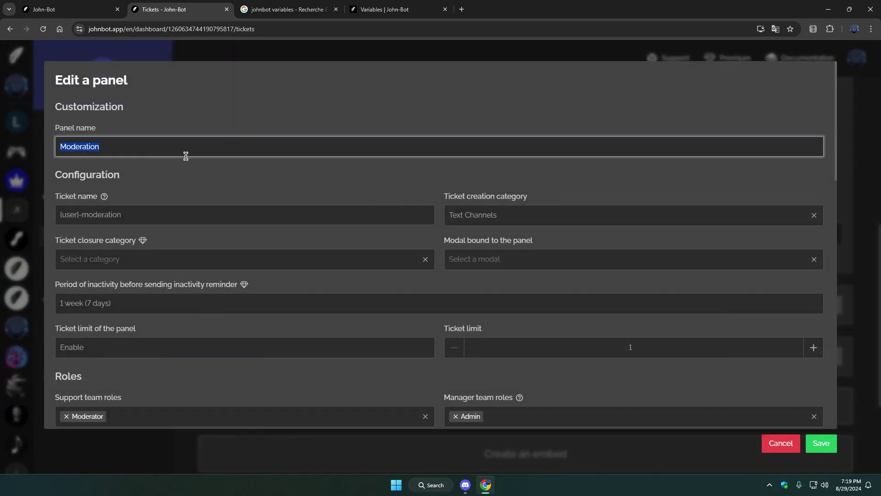
text(Communication)
key(Tab)
scroll(328, 252, down, 1)
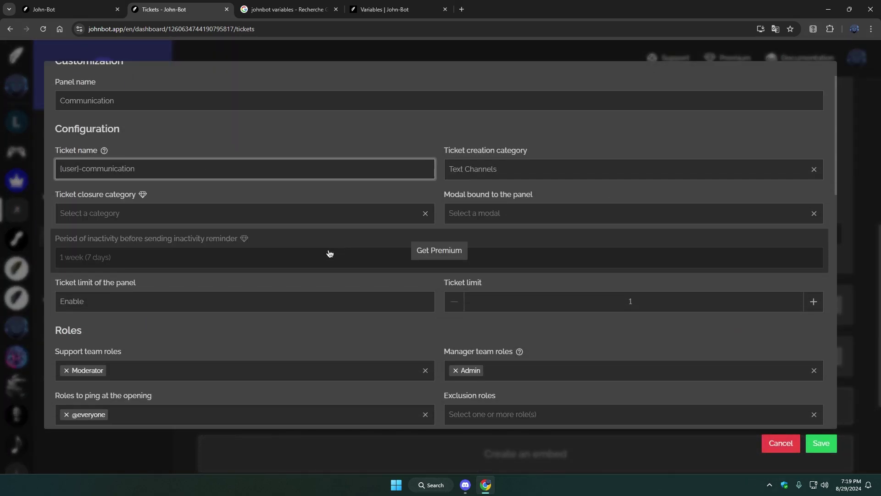
Step: Select Text Channels as the Communication panel's ticket creation category and replace its support team role with CM
click(519, 170)
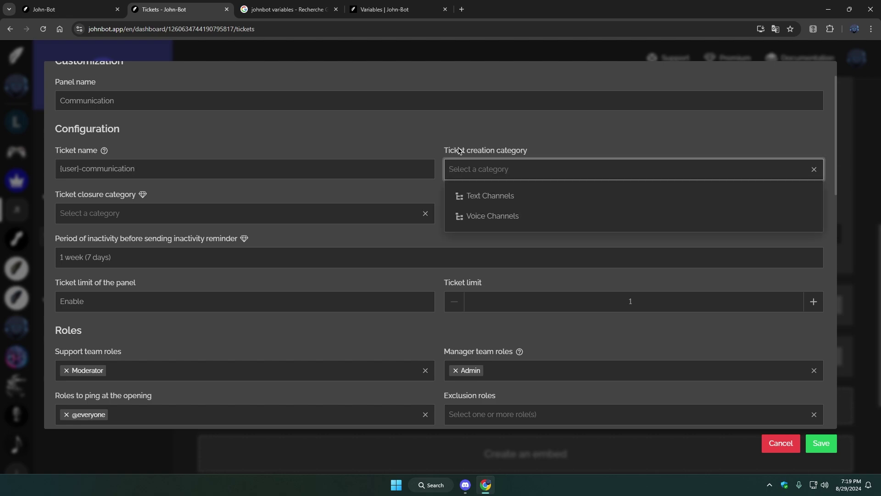
click(491, 195)
drag(190, 168, 85, 168)
click(176, 157)
scroll(157, 147, up, 1)
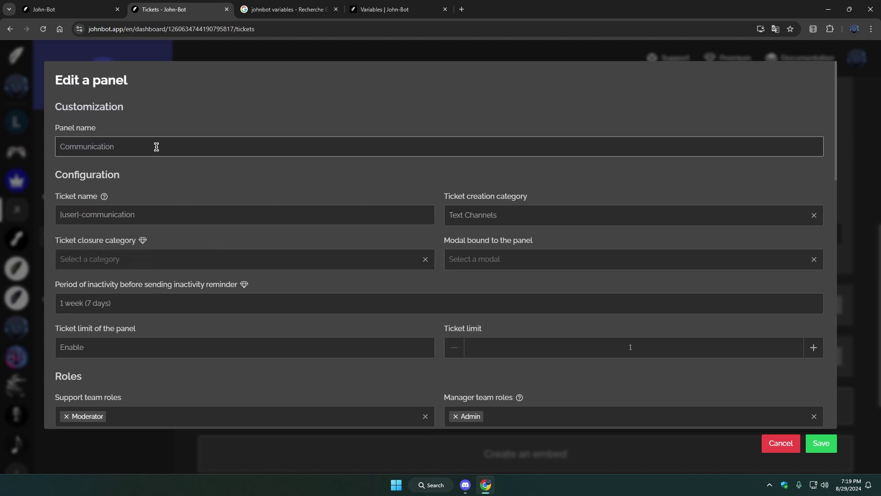
double_click(156, 146)
click(157, 146)
scroll(213, 190, down, 5)
drag(60, 168, 85, 170)
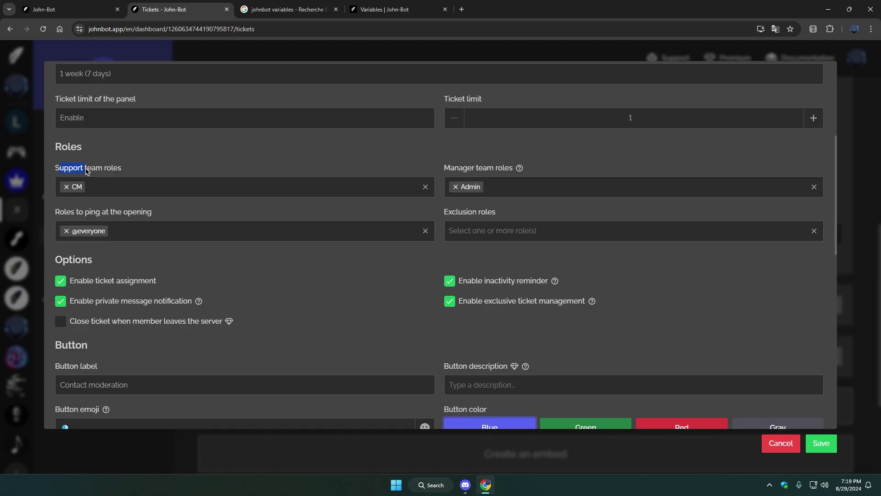
Step: Label the Communication panel's button "Contact CM" and open the emoji search for its button emoji
scroll(256, 202, down, 3)
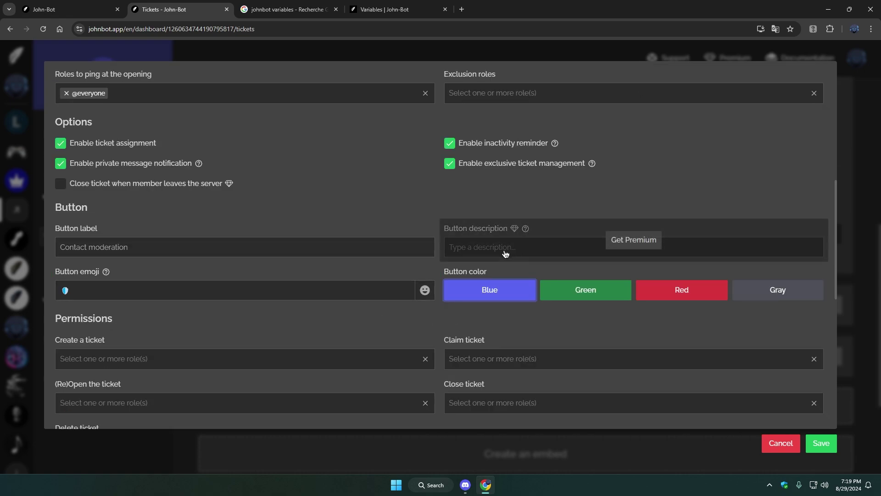
click(425, 289)
double_click(108, 247)
text(CM)
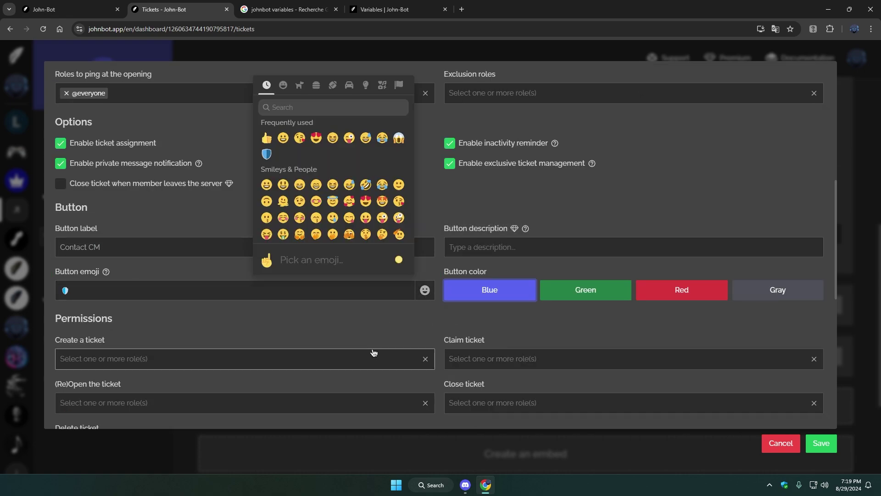
click(334, 107)
Step: Check the duplicated panel's opening embed settings and save the Communication panel
scroll(242, 331, down, 10)
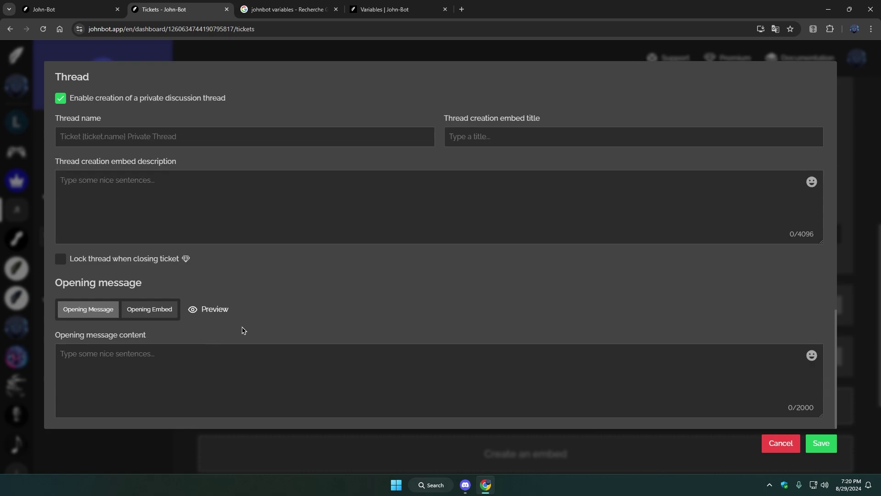
click(149, 309)
scroll(177, 275, down, 10)
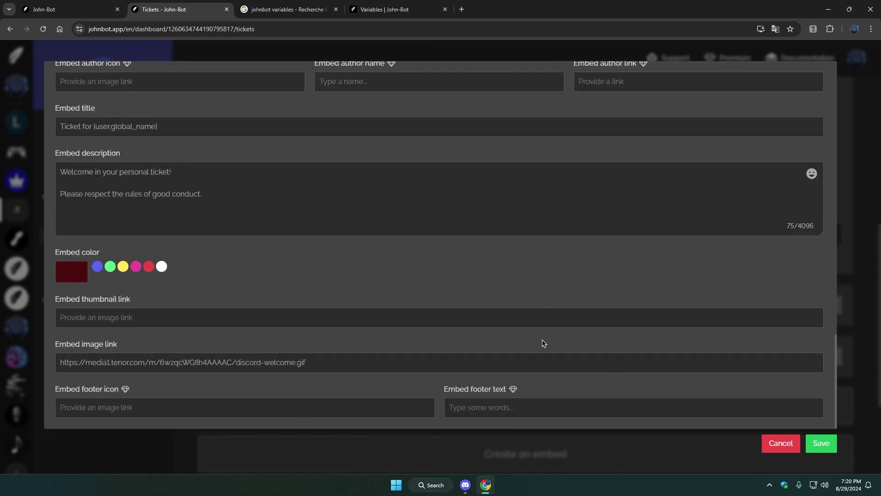
click(822, 444)
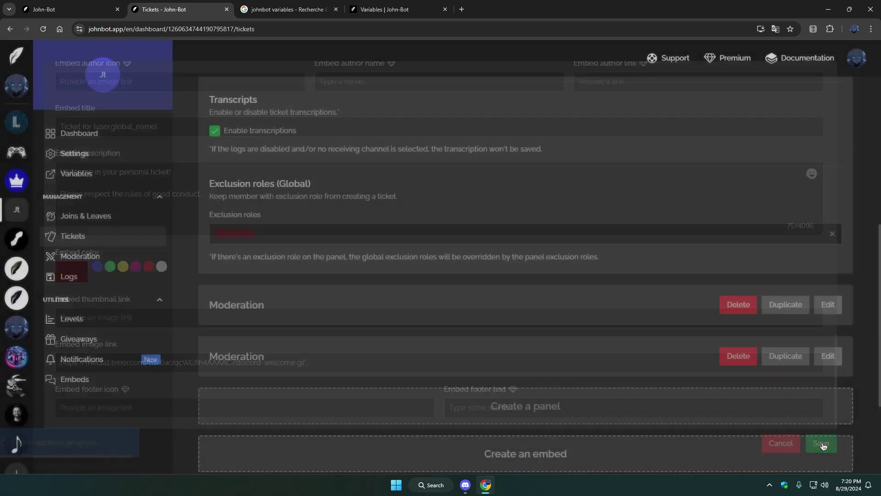
drag(210, 357, 279, 357)
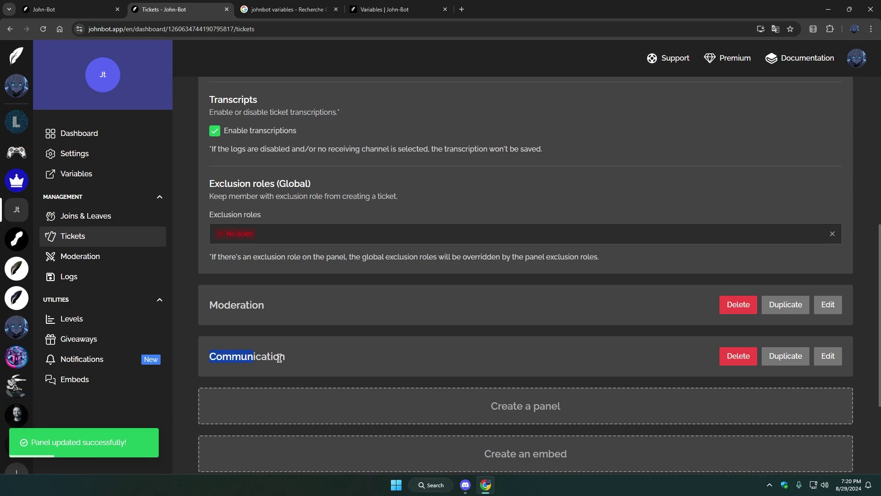
click(326, 363)
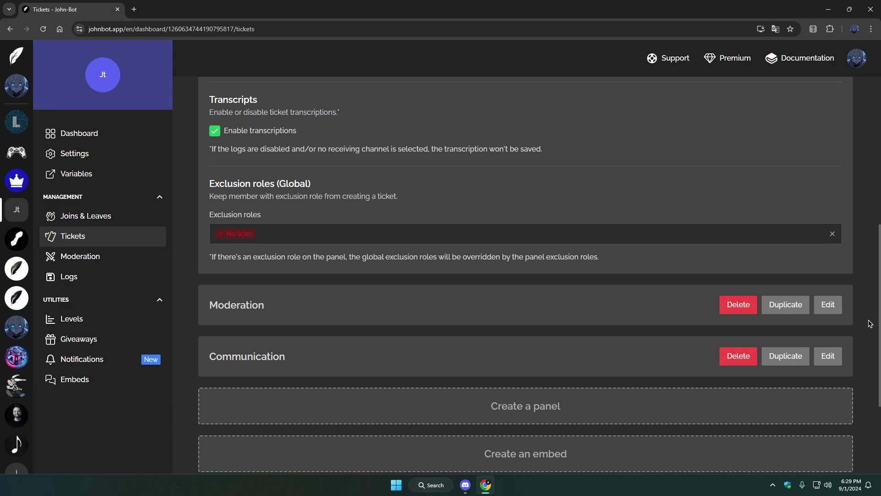
Step: Open the form for creating a new ticket embed
scroll(688, 353, down, 2)
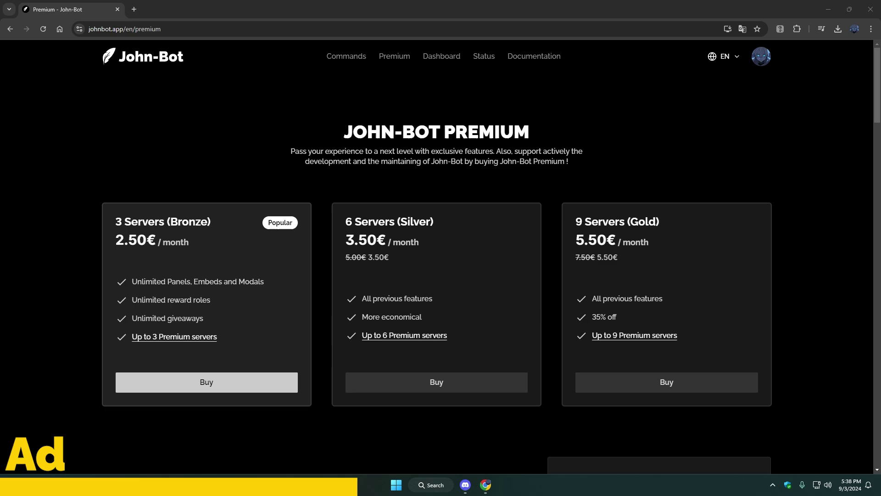
scroll(854, 254, down, 10)
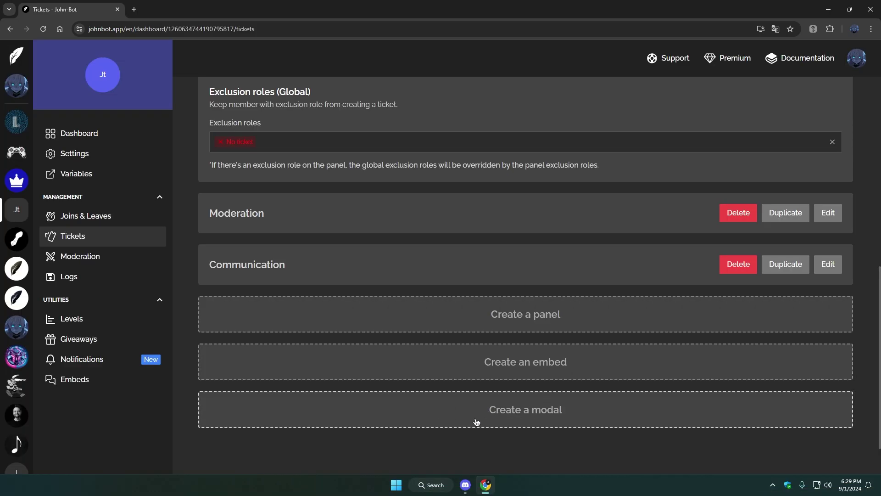
click(459, 362)
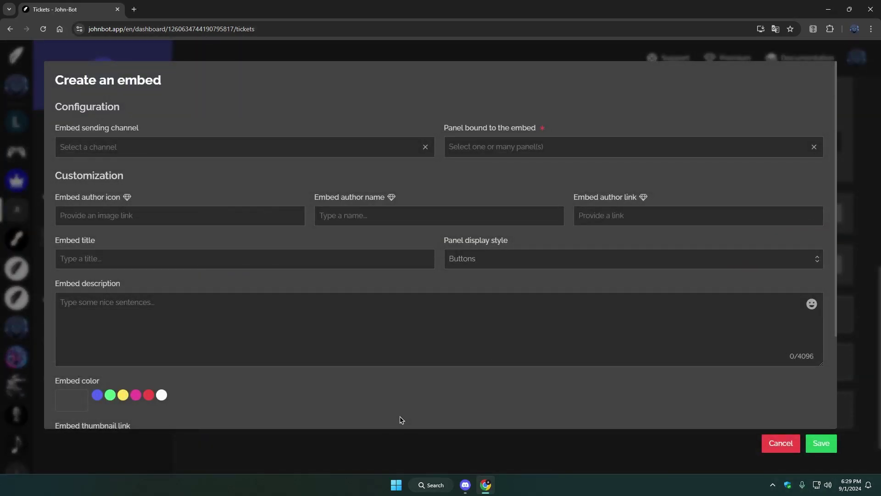
Step: Switch to Discord and create a text channel named "support" on the server
click(465, 484)
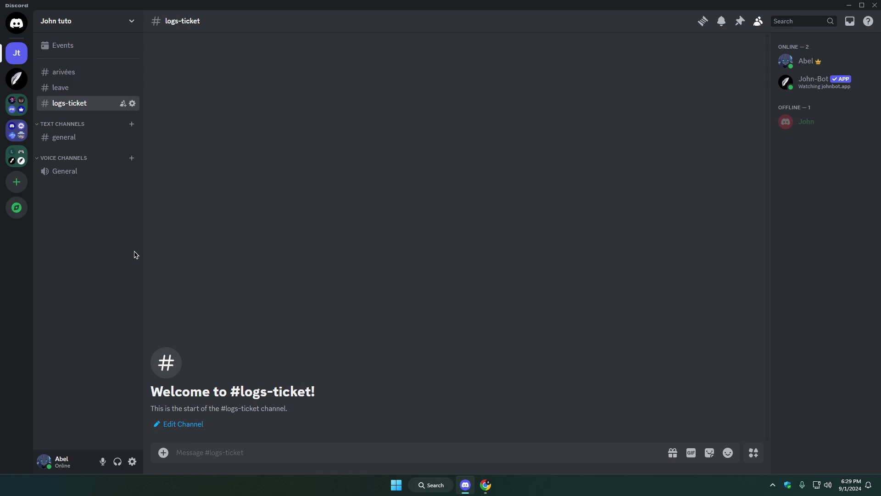
click(131, 21)
click(124, 96)
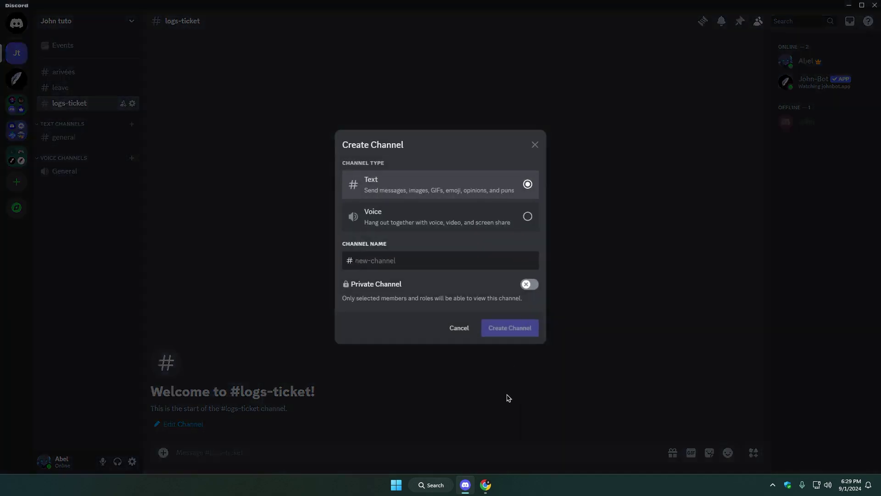
text(su)
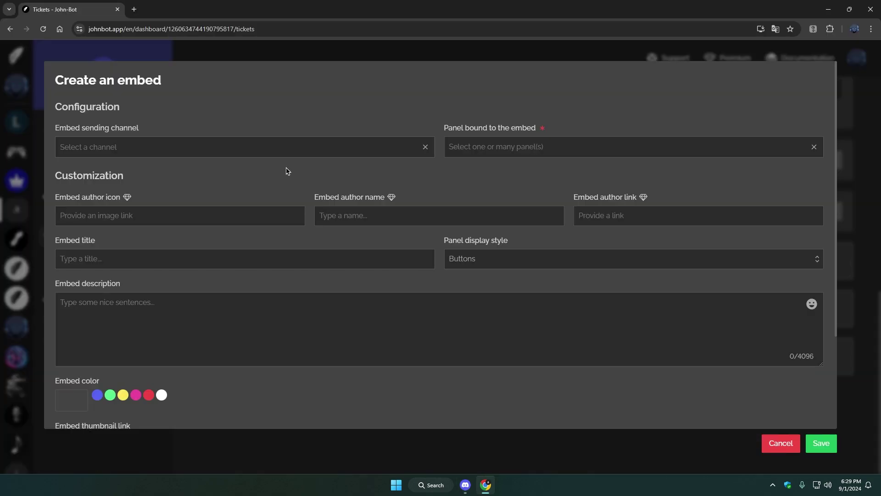
Step: Back in the John-Bot embed form, set support as the sending channel and bind the Moderation and Communication panels
click(266, 147)
click(136, 254)
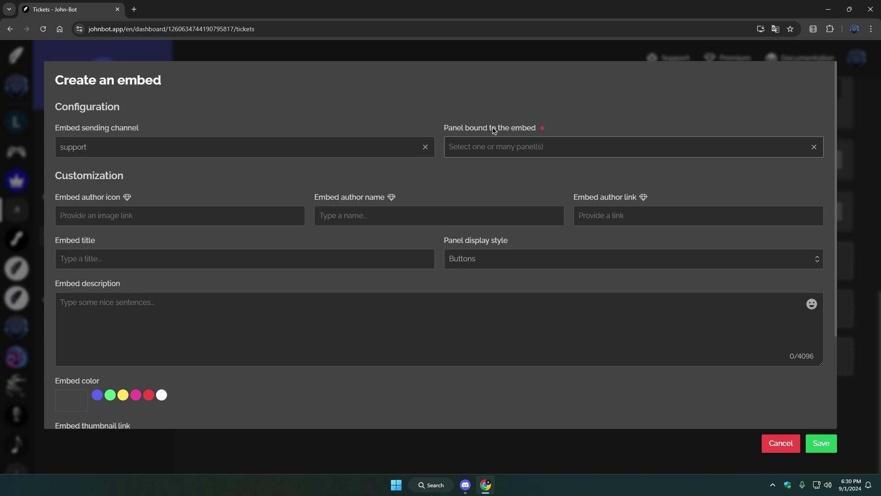
click(519, 147)
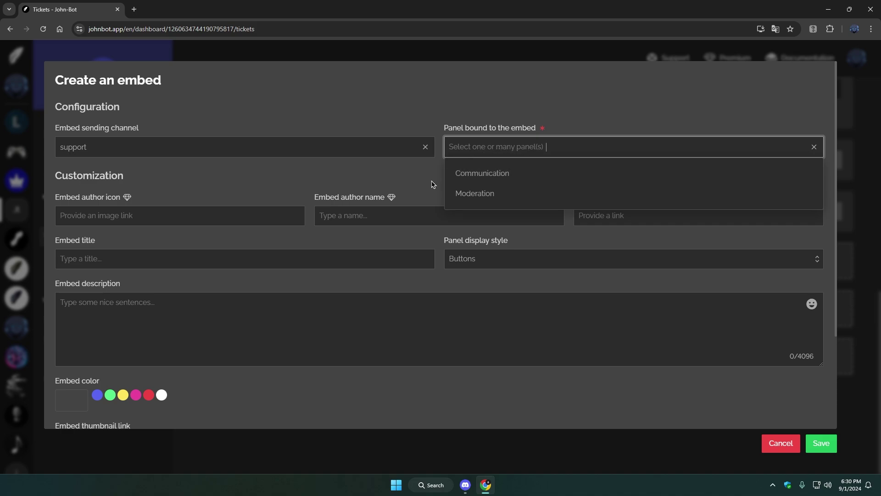
key(Return)
key(Return)
scroll(321, 287, down, 1)
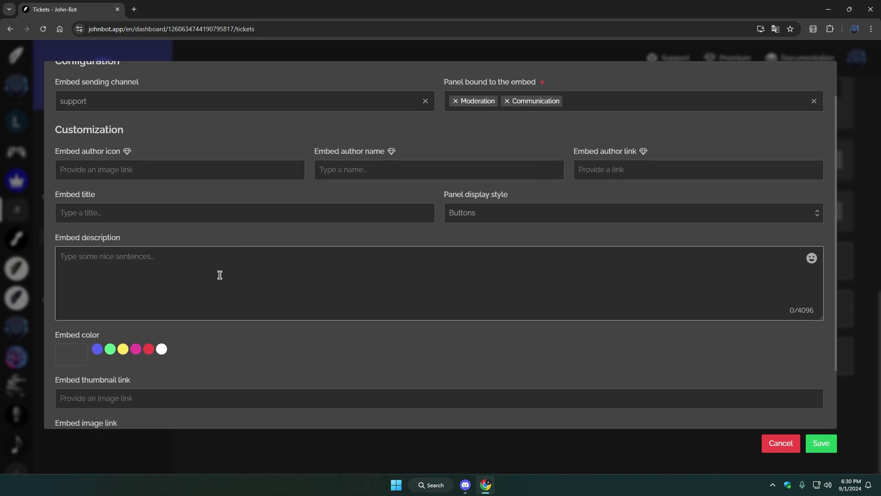
scroll(258, 279, down, 1)
scroll(258, 279, up, 2)
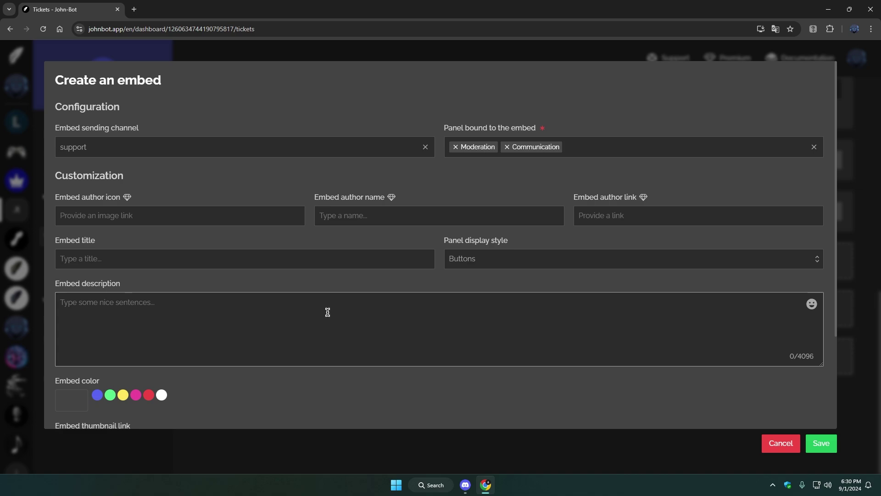
scroll(328, 312, down, 1)
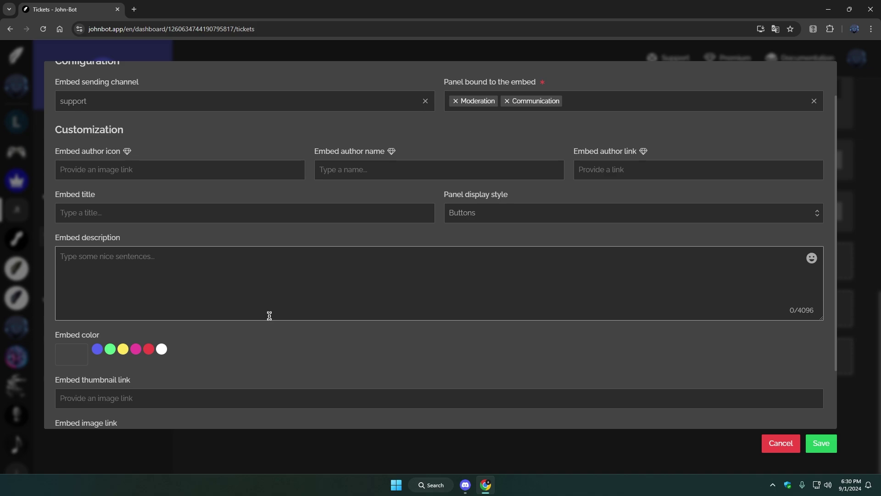
Step: Title the embed "Support", enter the description "Please open a ticket to contact the team. Choose wisely!" and give it a dark red color
text(Support)
key(Tab)
key(Tab)
text(Please send a message to contact the team.)
click(75, 355)
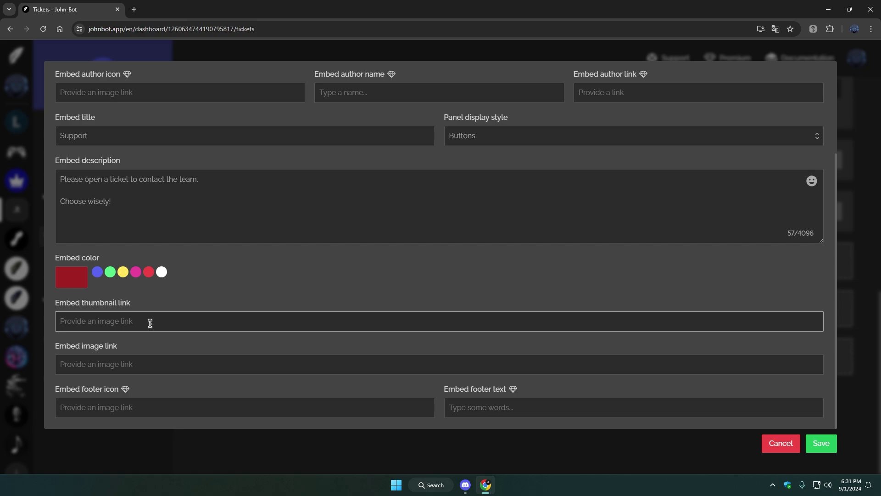
scroll(165, 276, up, 3)
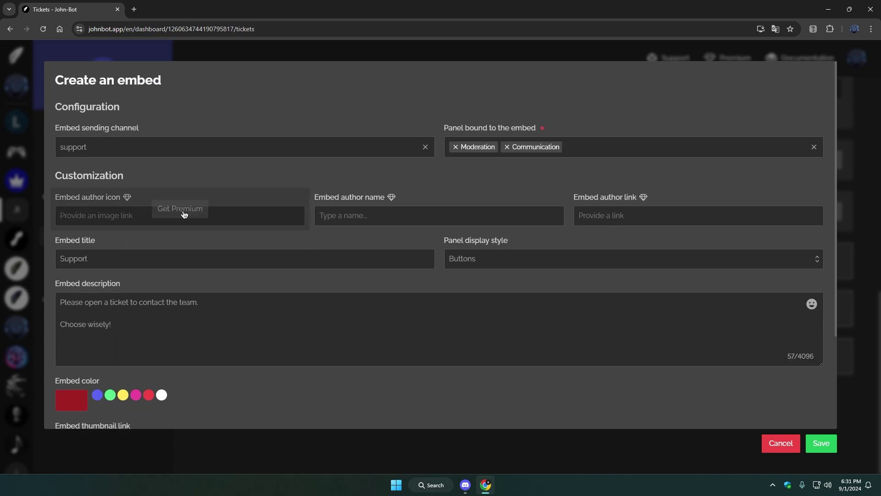
scroll(321, 243, down, 3)
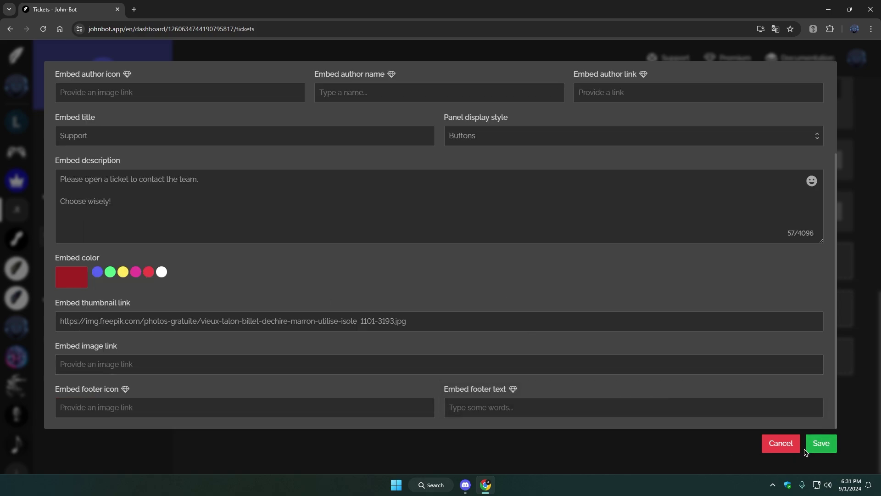
click(823, 443)
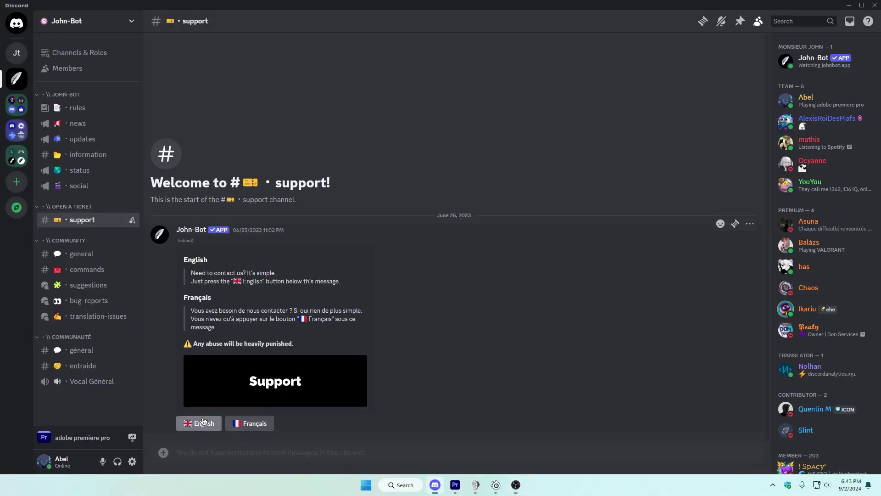
Step: In the support channel of the John-Bot Discord server, submit an English support ticket with the description "I need help"
click(198, 423)
text(I need help)
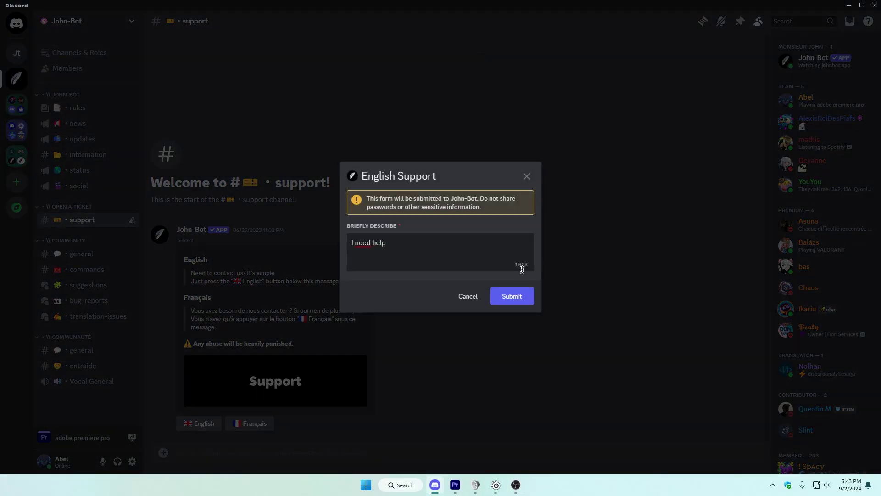
click(522, 296)
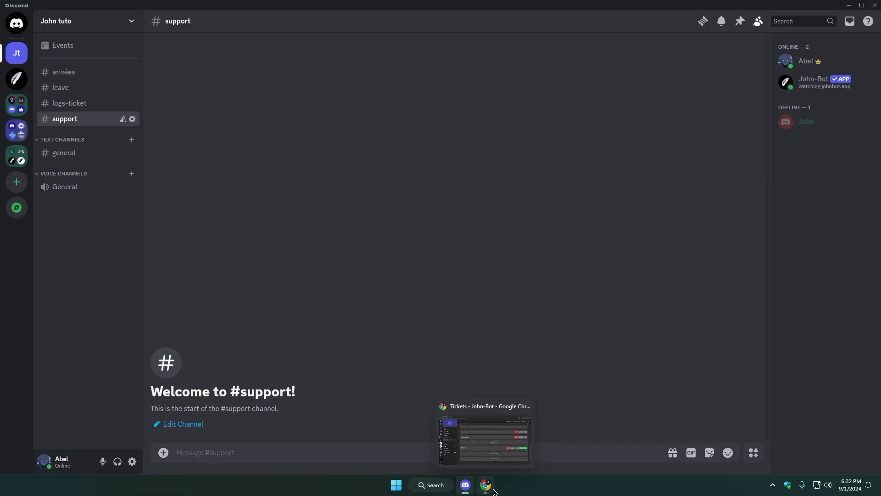
Step: Switch back to the John-Bot dashboard in Chrome and start a new modal titled "Ticket support"
click(494, 491)
click(130, 145)
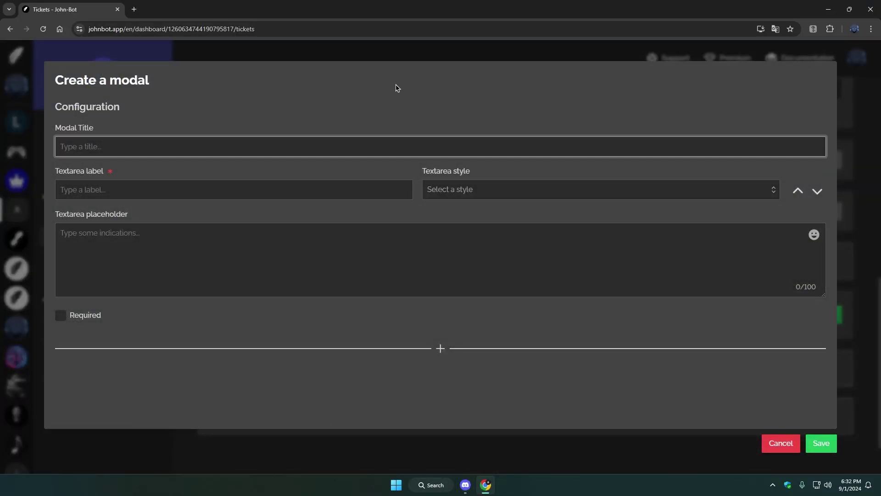
text(Ticket supp)
text(ort)
Step: Label the modal's textarea "Opening motif" and set its style to Short
click(199, 193)
text(Opening motif)
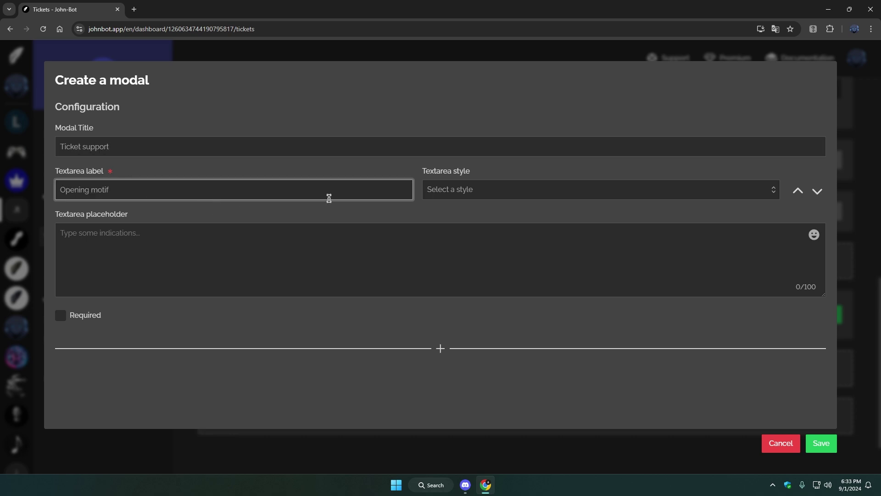
click(445, 199)
click(455, 205)
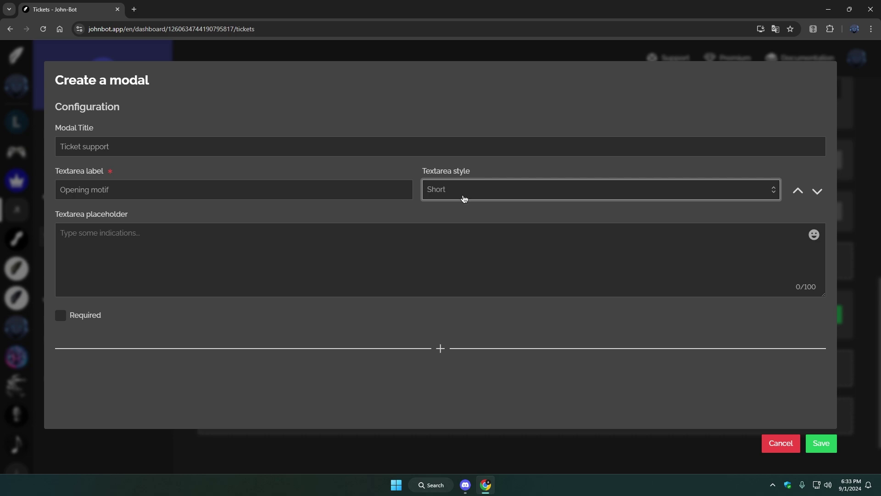
click(500, 195)
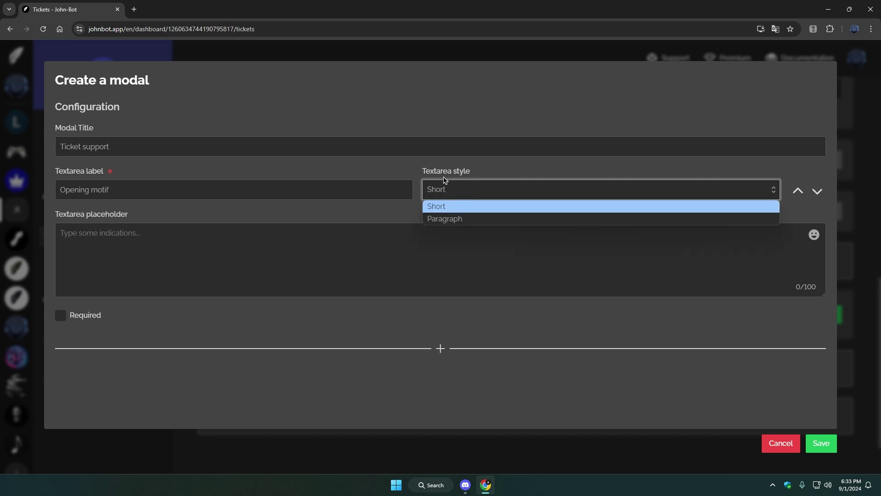
click(439, 188)
Step: Give the textarea the placeholder "Write a few words...", make it required and save the modal
click(155, 237)
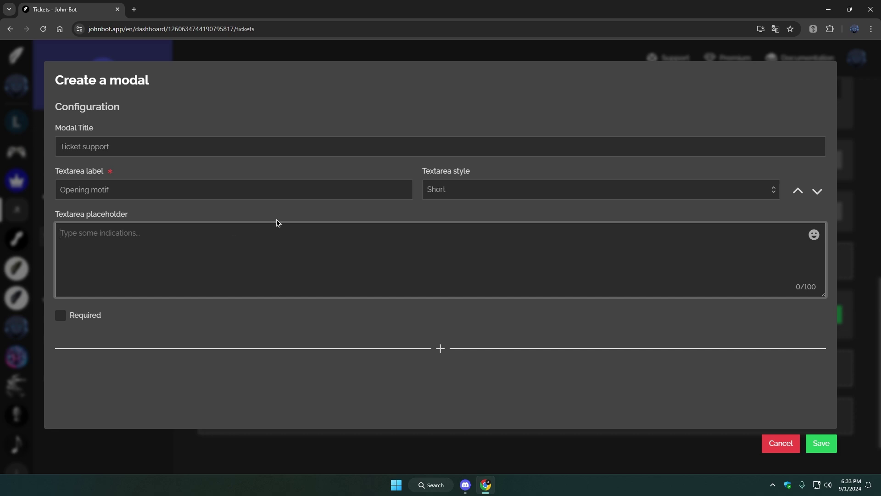
text(Write a few words...)
click(164, 324)
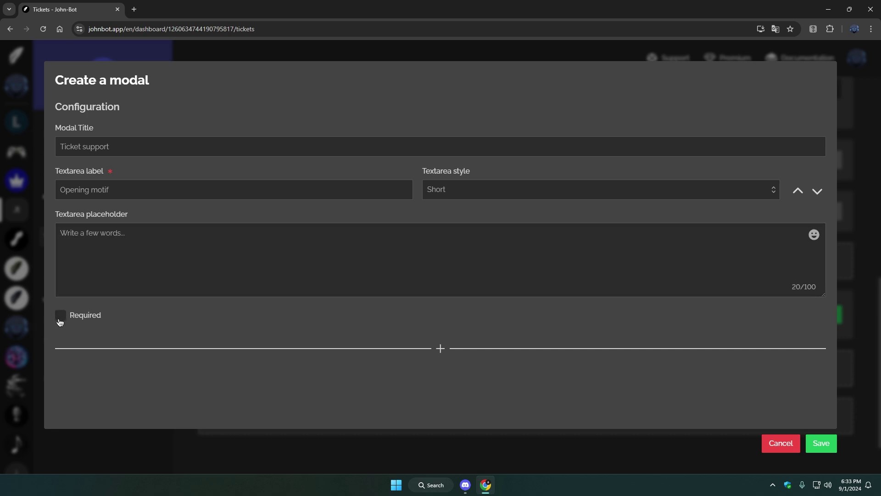
click(60, 317)
click(821, 443)
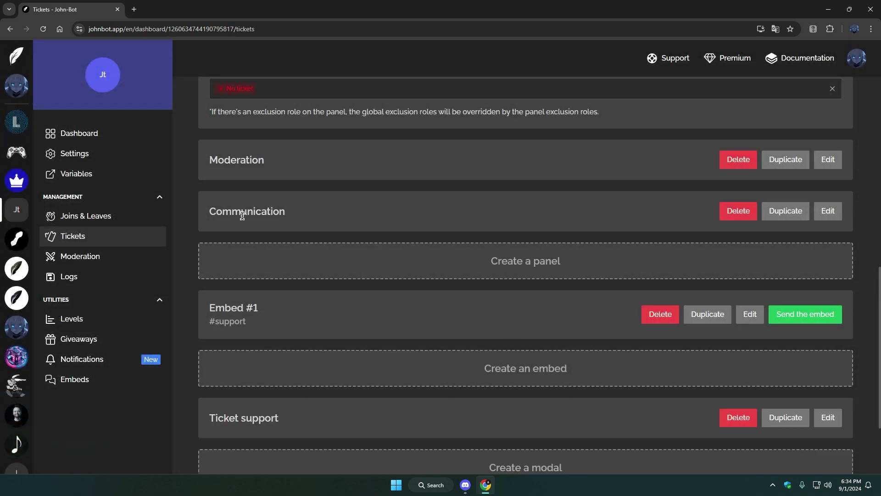
Step: Bind the Ticket support modal to the Moderation panel and save the panel
click(824, 163)
click(508, 258)
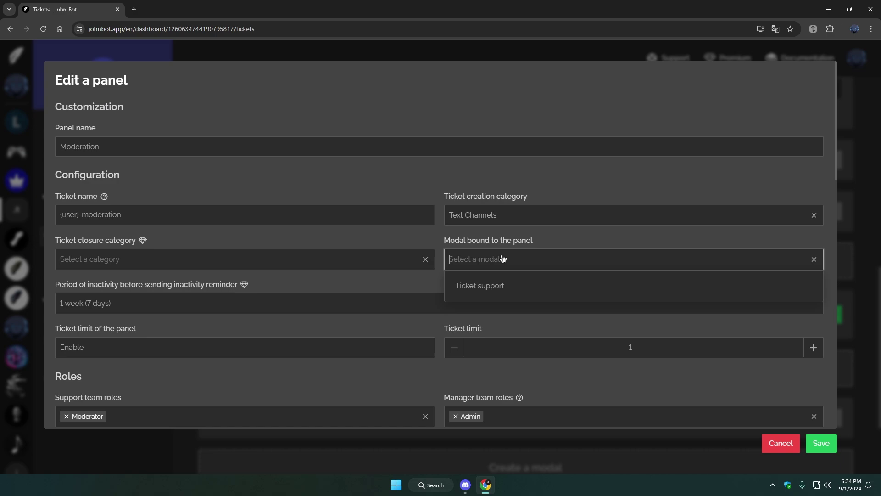
click(501, 285)
click(821, 442)
Step: Bind the Ticket support modal to the Communication panel and save the panel
click(742, 259)
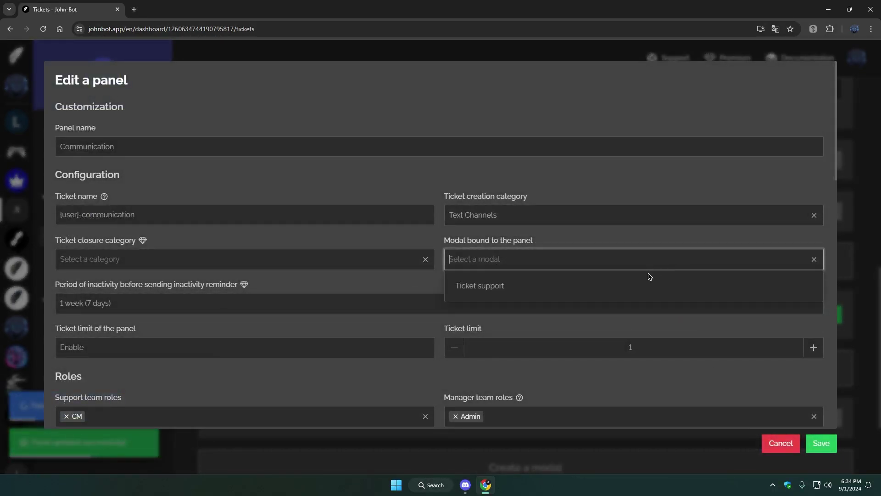
click(649, 285)
click(821, 443)
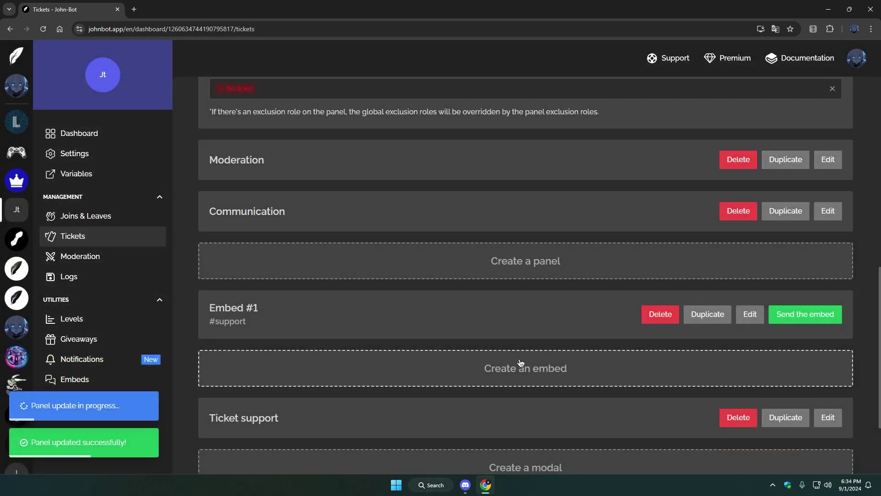
Step: Send Embed #1 to the support channel
scroll(547, 326, down, 1)
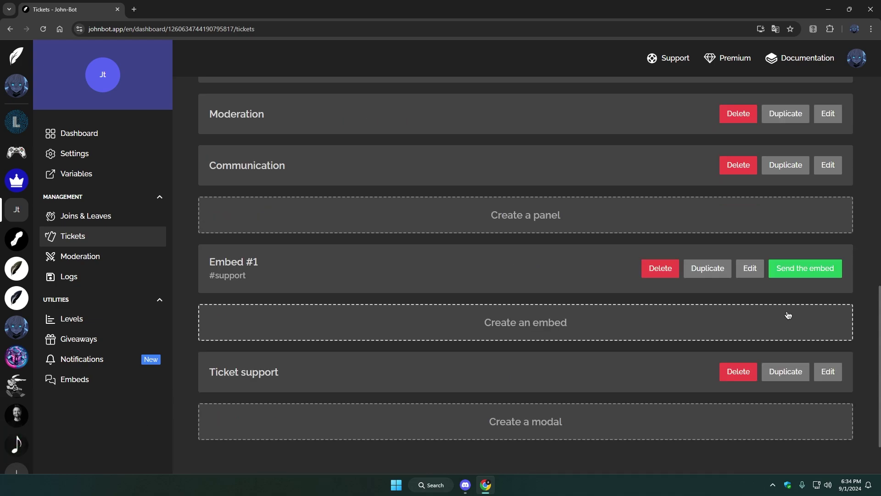
click(813, 272)
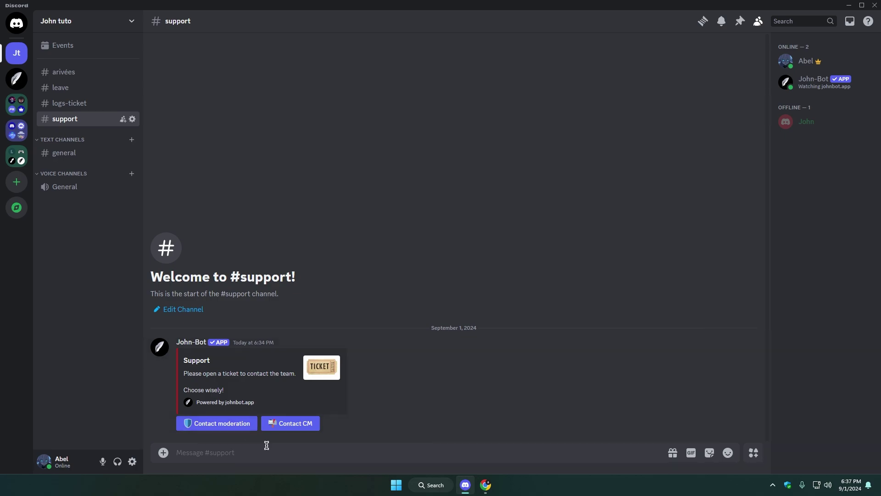
Step: In Discord's support channel, open a Contact moderation ticket with the opening motif "test" and go to its channel
click(219, 425)
text(tes)
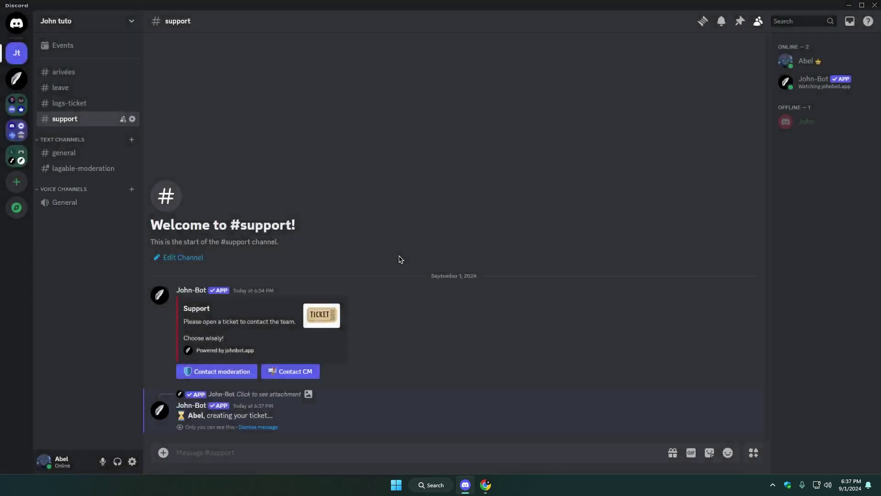
click(368, 420)
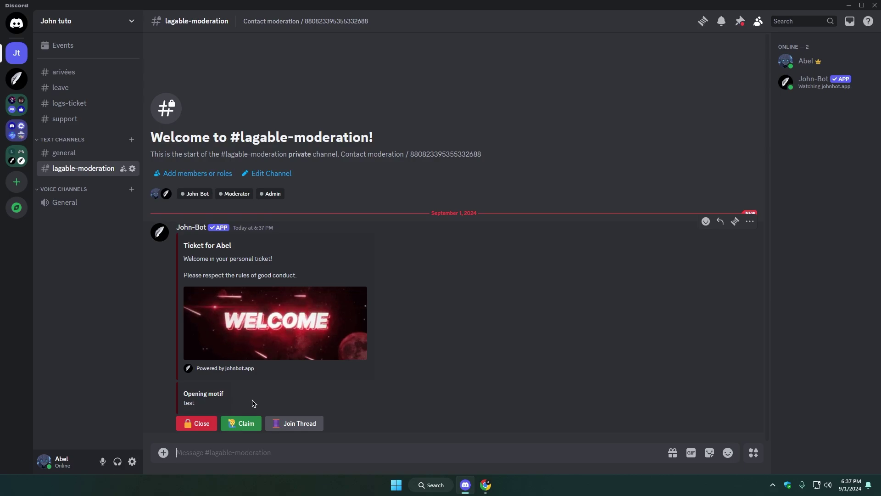
Step: Claim the new moderation ticket and close it
click(250, 422)
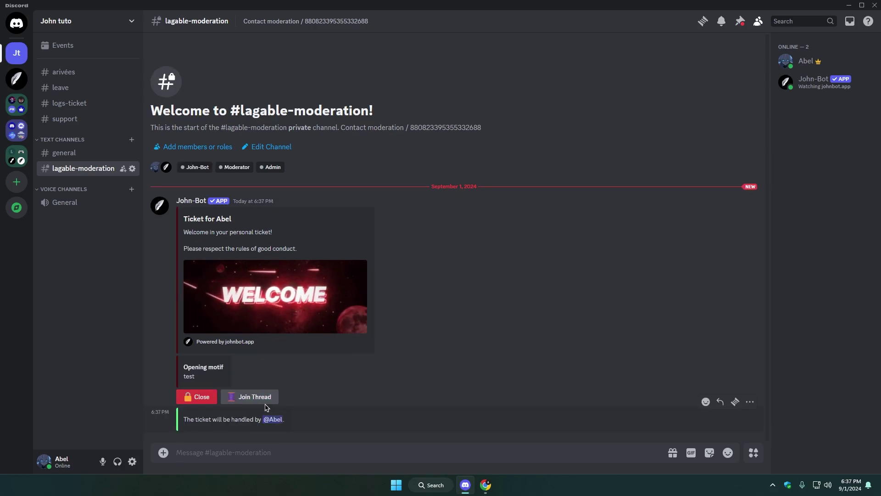
click(198, 394)
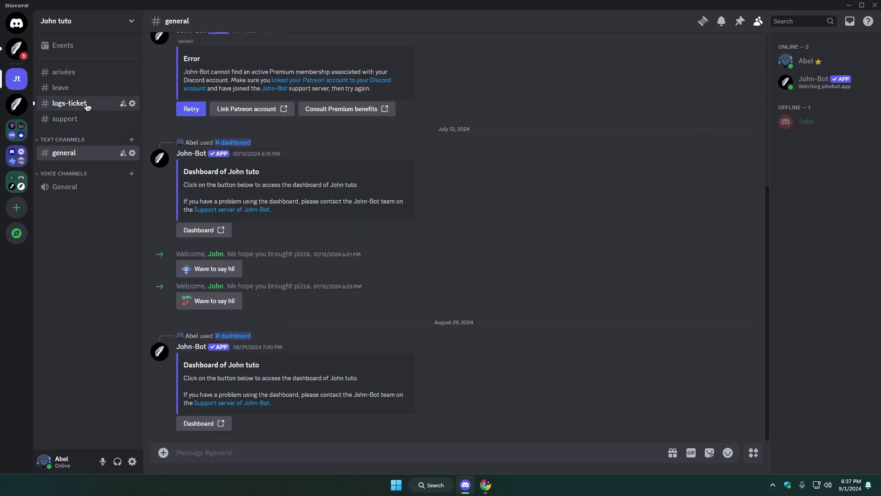
Step: Check the closed ticket's log in the logs-ticket channel and open its transcript in the browser
click(65, 101)
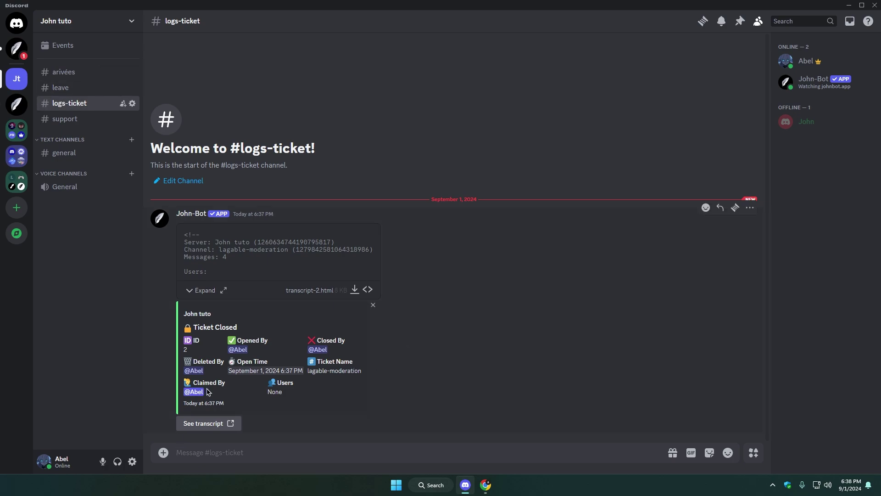
click(226, 425)
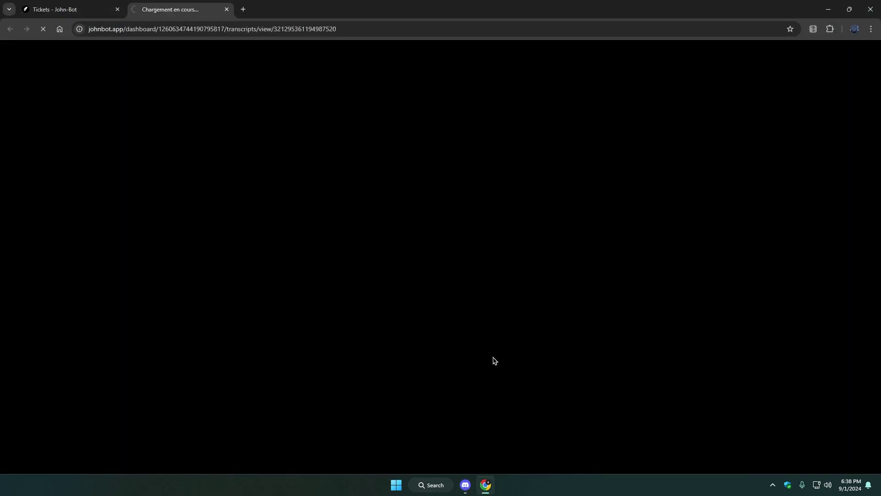